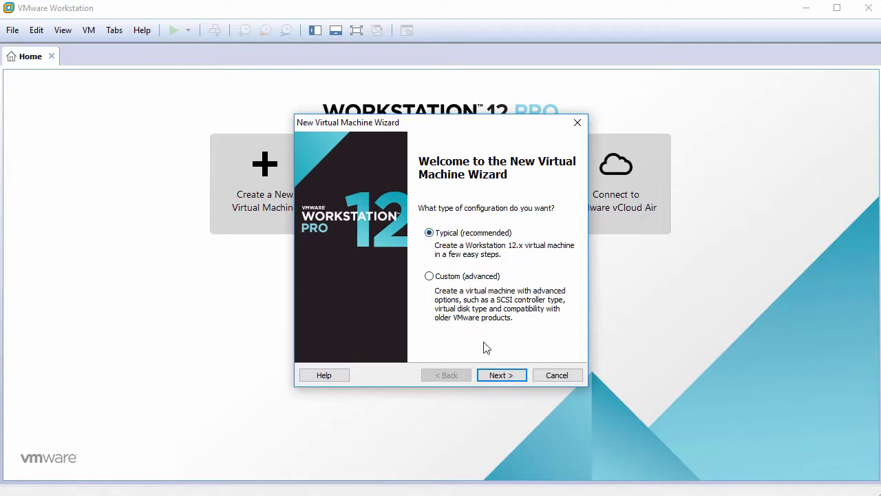
# - Choose the typical configuration for the new virtual machine and opt to install the operating system later
pyautogui.click(500, 375)
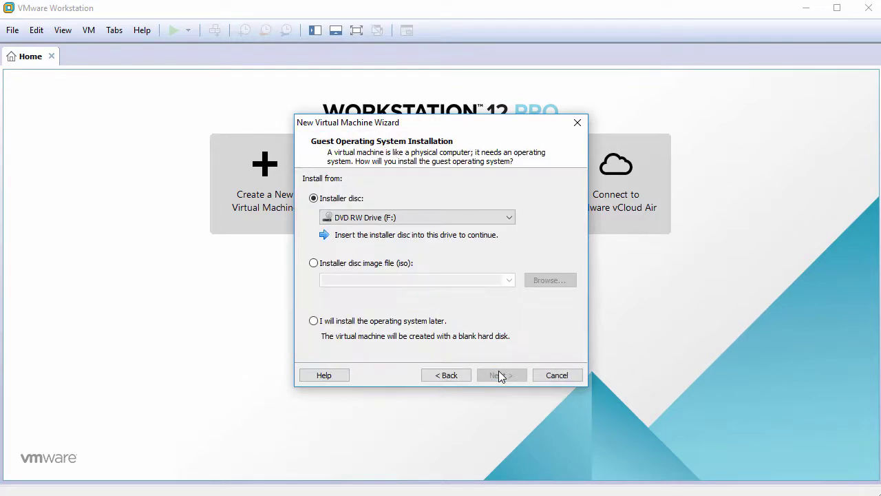
pyautogui.click(330, 322)
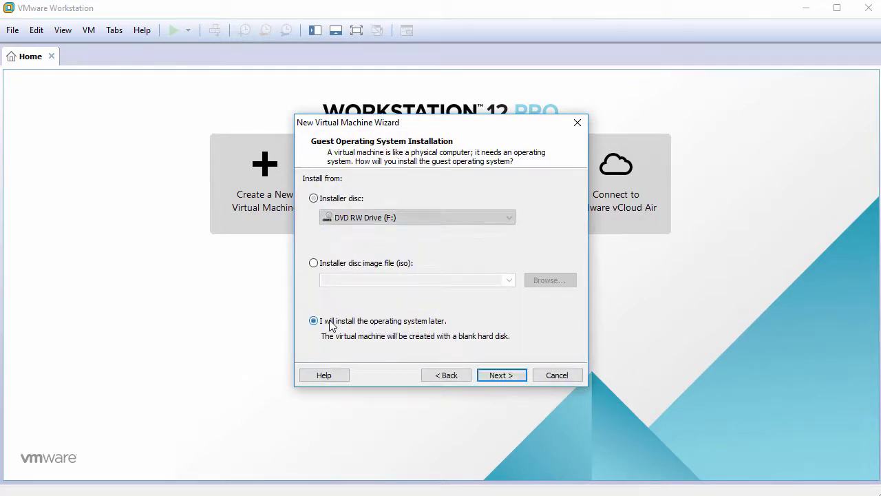
pyautogui.click(499, 378)
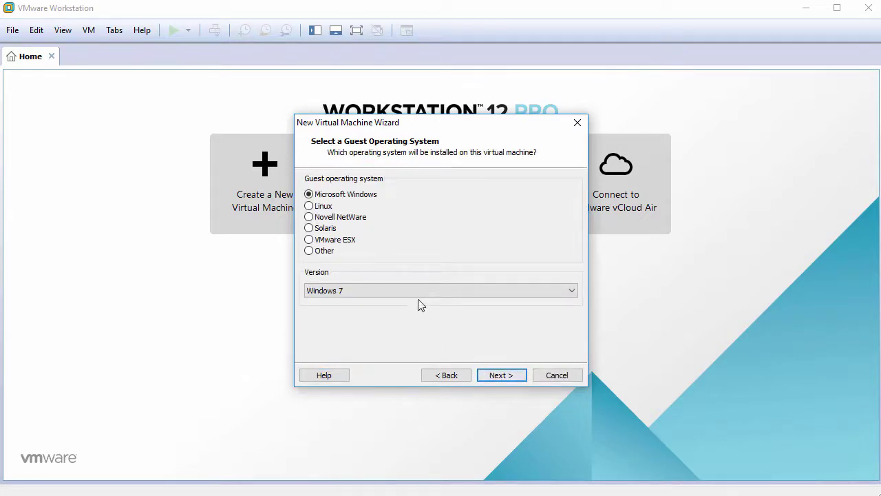
# - Set the guest operating system to Linux, version Debian 8.x 64-bit
pyautogui.click(326, 207)
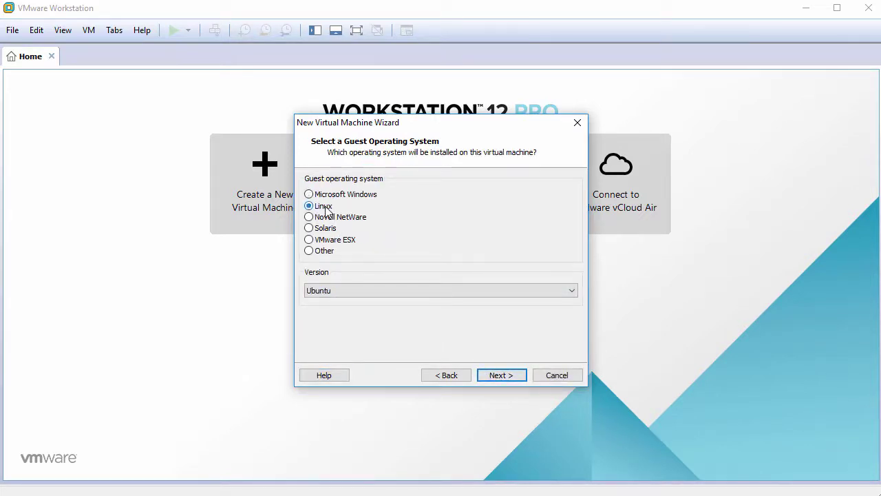
pyautogui.click(421, 288)
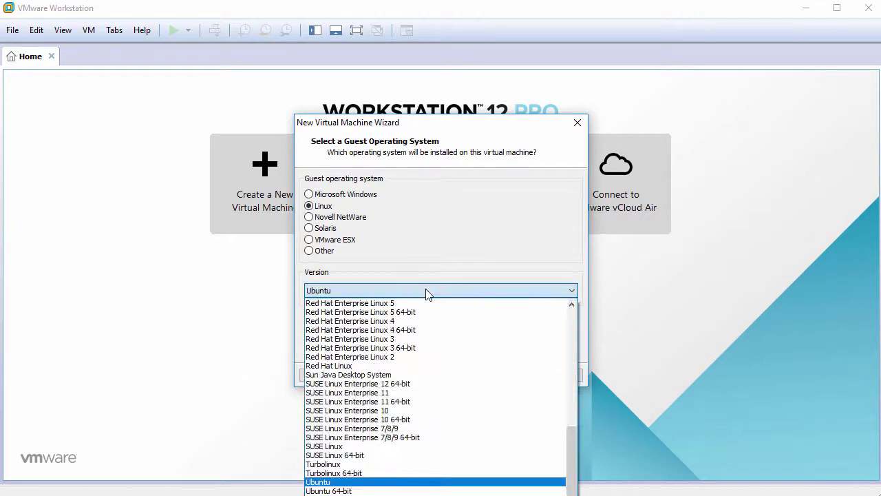
pyautogui.moveTo(572, 442); pyautogui.dragTo(574, 346)
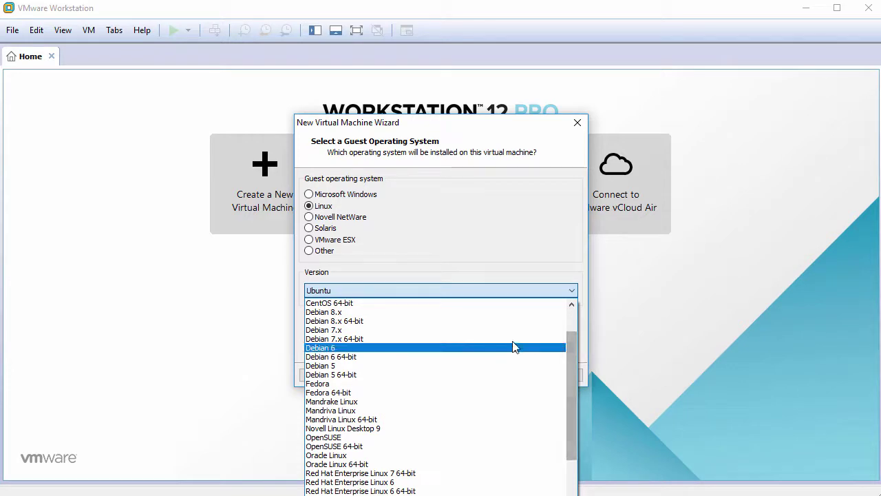
pyautogui.click(497, 321)
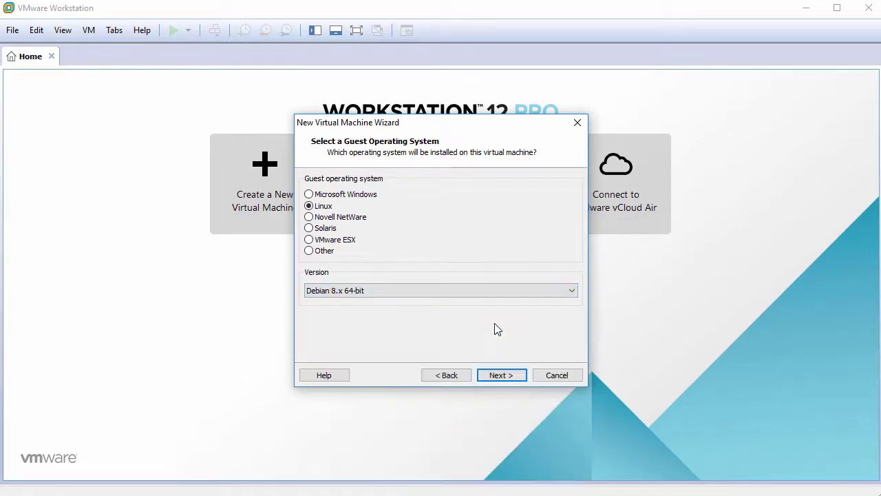
pyautogui.click(504, 377)
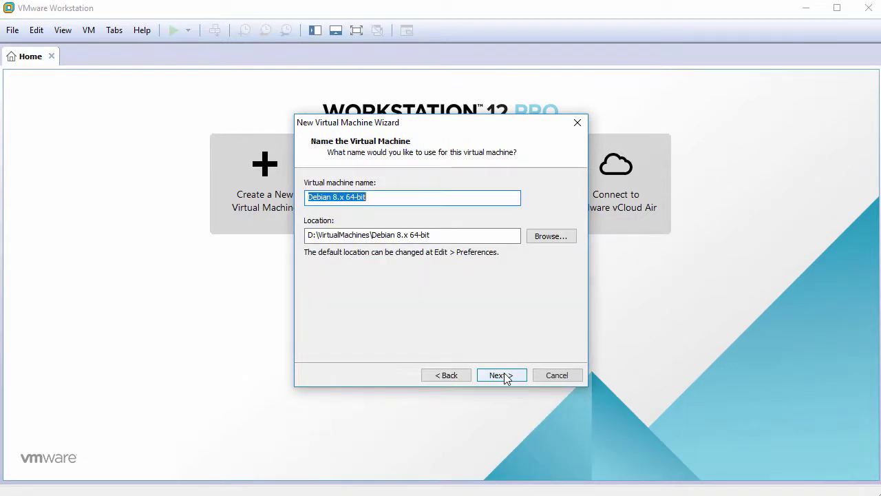
# - Name the virtual machine Debian9.3MATE and give it a 60 GB virtual disk stored as a single file
pyautogui.write('Debian')
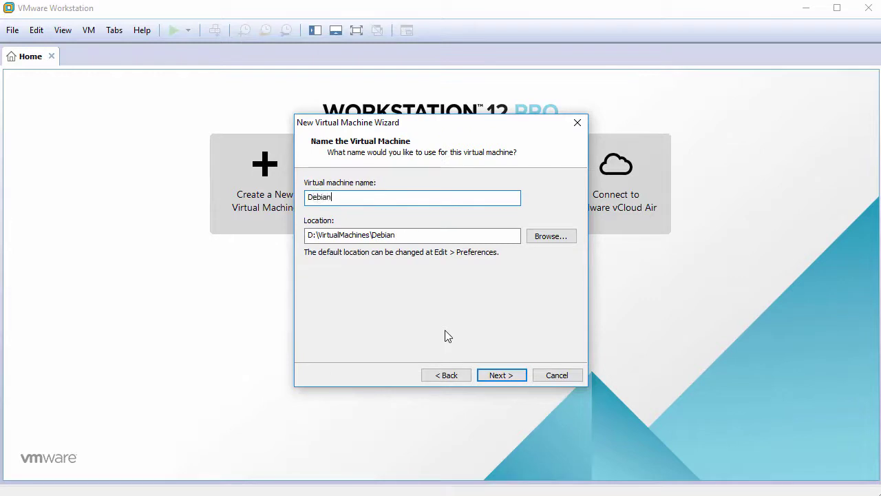
pyautogui.write('9.3MATE')
pyautogui.click(493, 376)
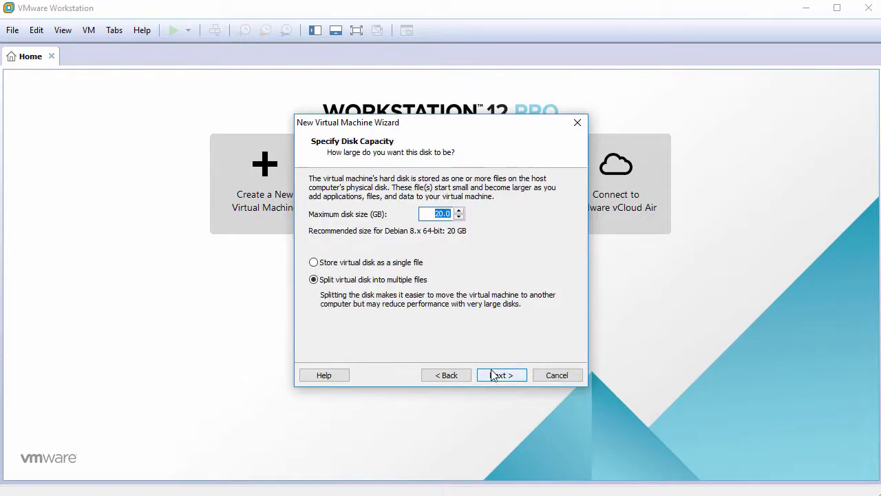
pyautogui.write('60')
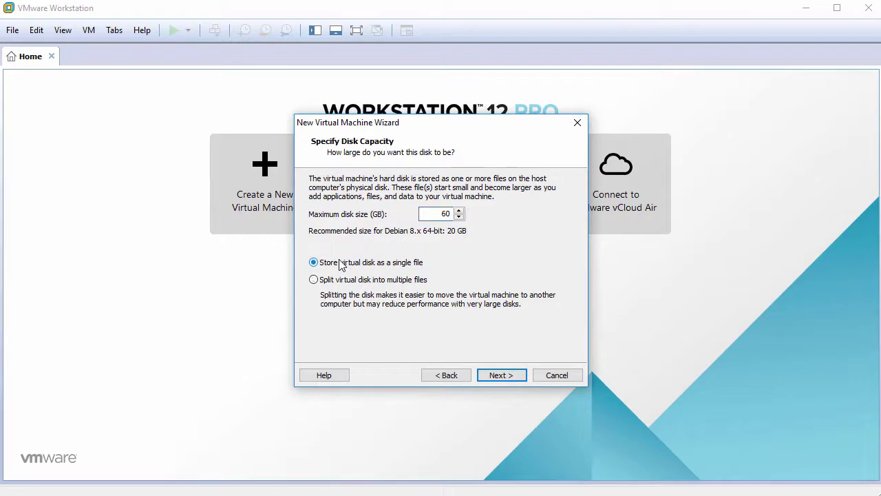
pyautogui.click(506, 373)
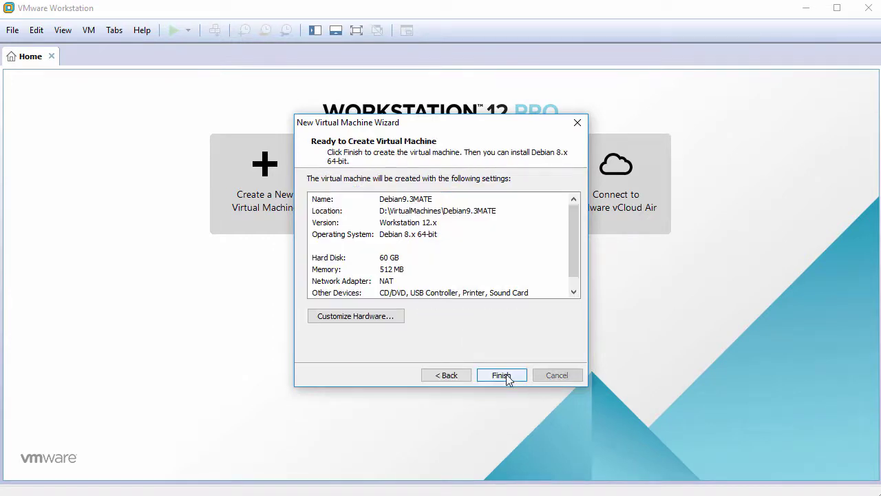
# - Customize the virtual hardware with 1024 MB of memory and 2 cores per processor
pyautogui.click(346, 317)
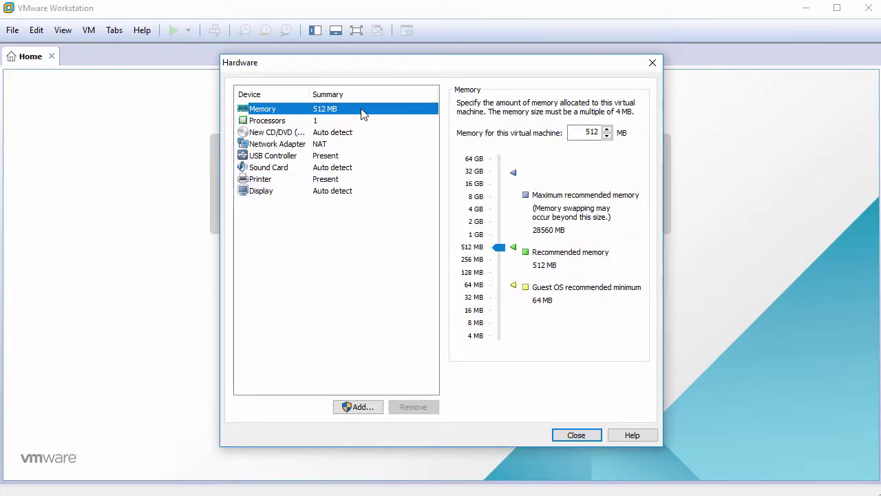
pyautogui.doubleClick(579, 133)
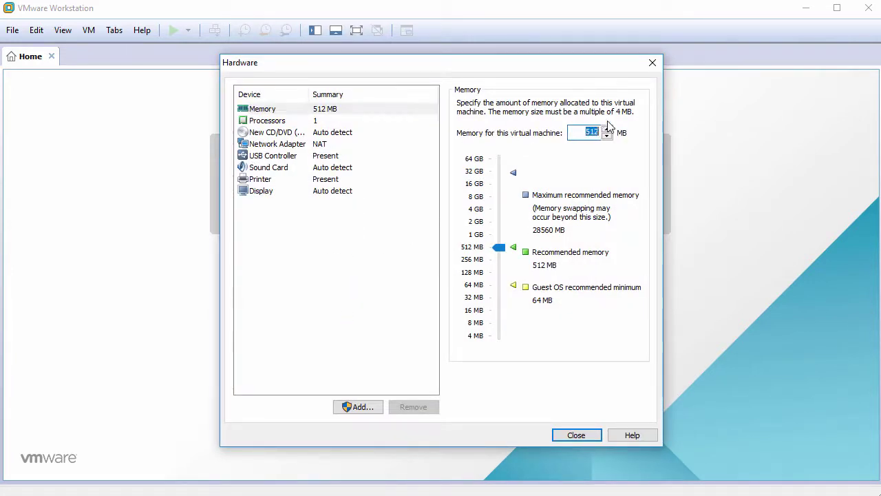
pyautogui.write('1024')
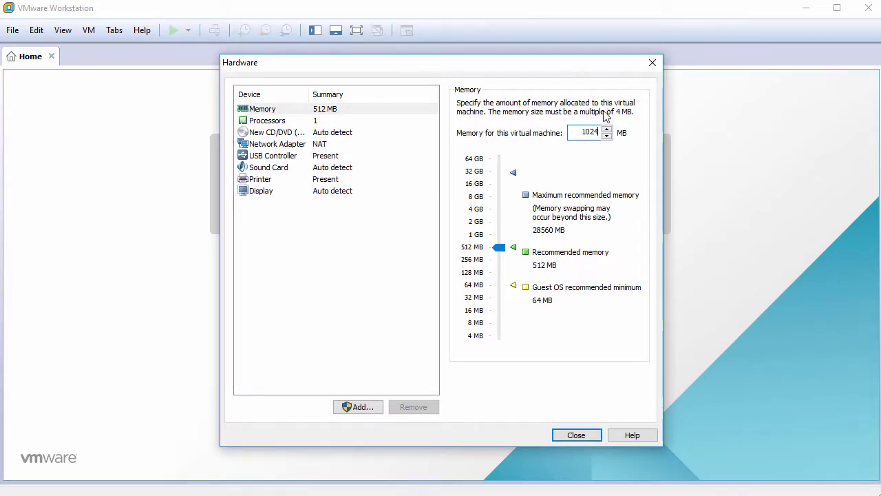
pyautogui.click(340, 122)
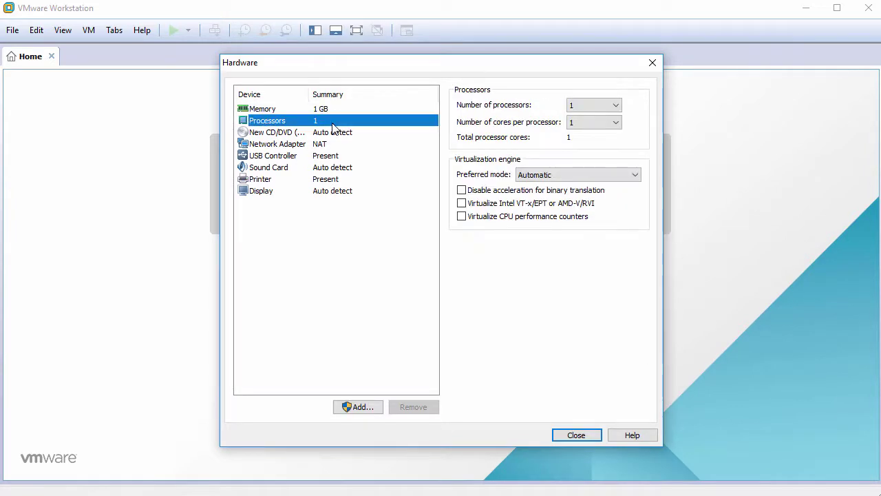
pyautogui.click(595, 125)
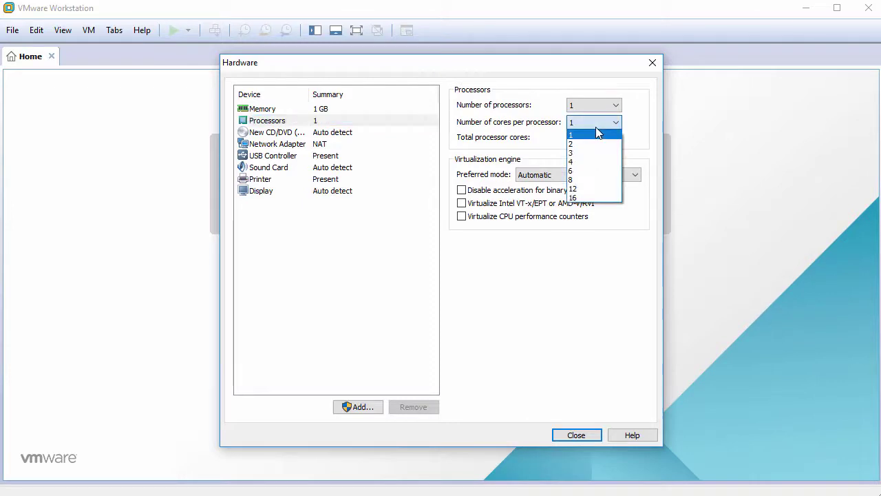
pyautogui.click(590, 143)
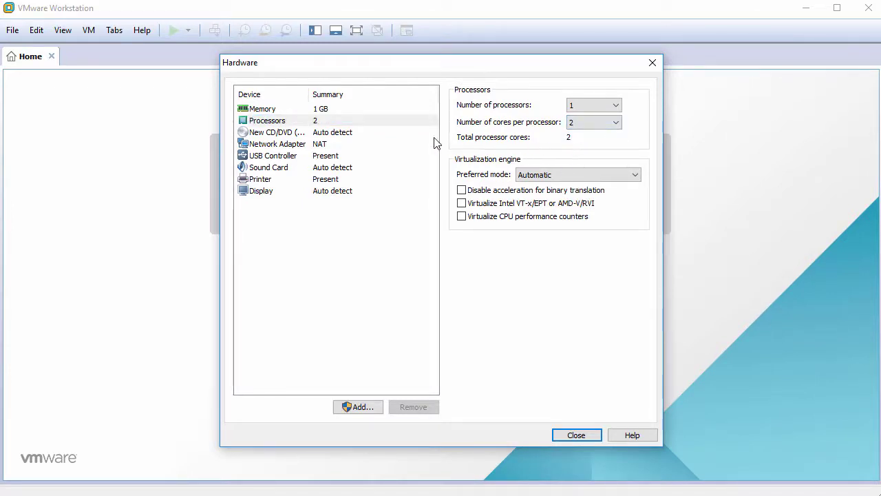
# - Connect the virtual CD/DVD drive to the ISO image debian-live-9.3.0-amd64-mate.iso from the Downloads folder
pyautogui.click(347, 133)
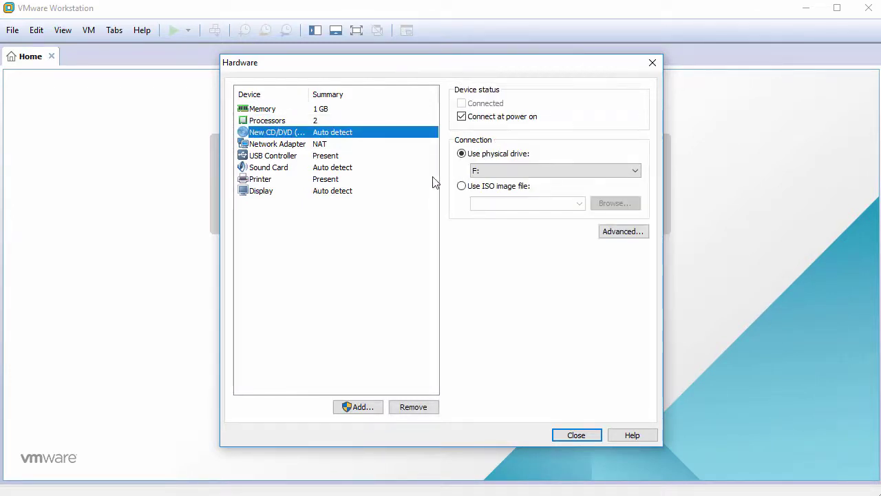
pyautogui.click(463, 189)
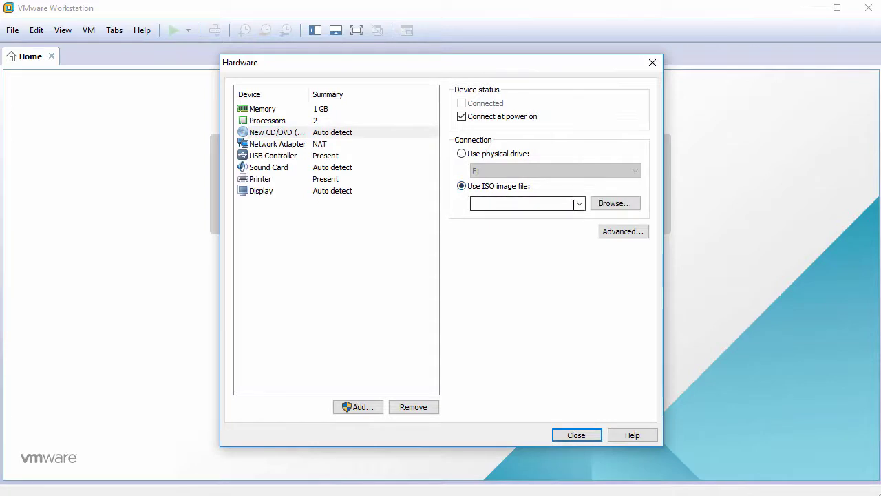
pyautogui.click(615, 203)
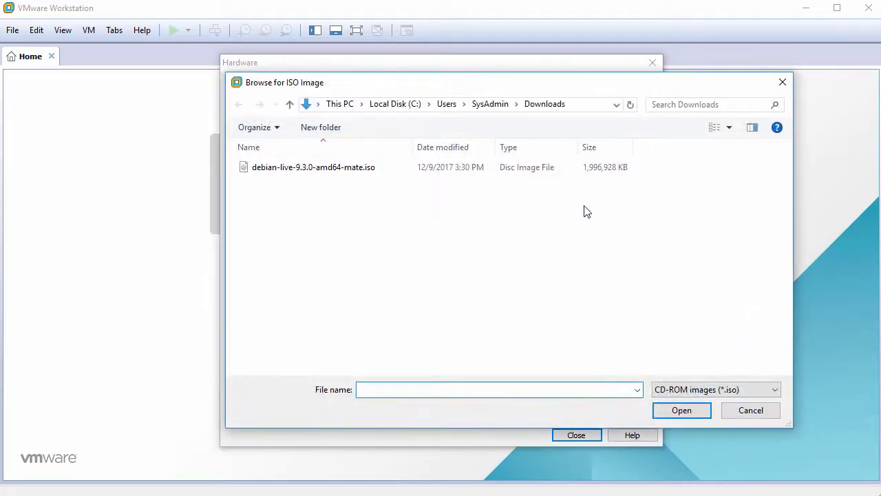
pyautogui.click(337, 171)
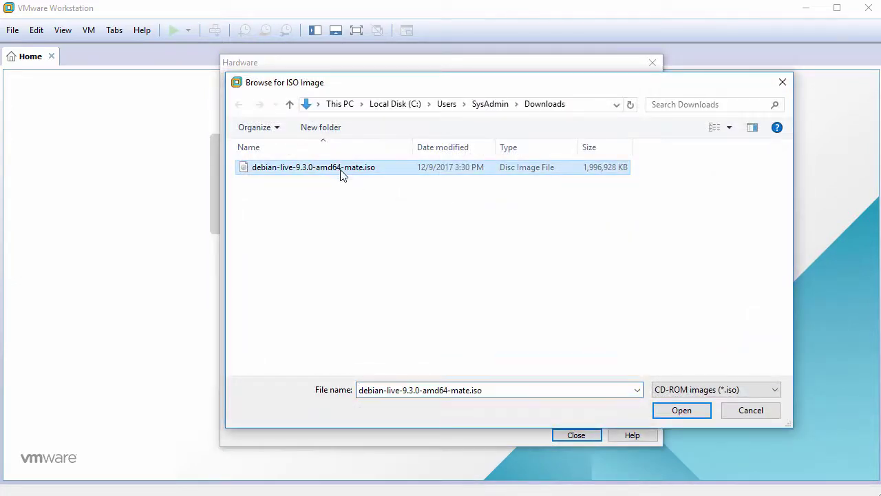
pyautogui.click(679, 410)
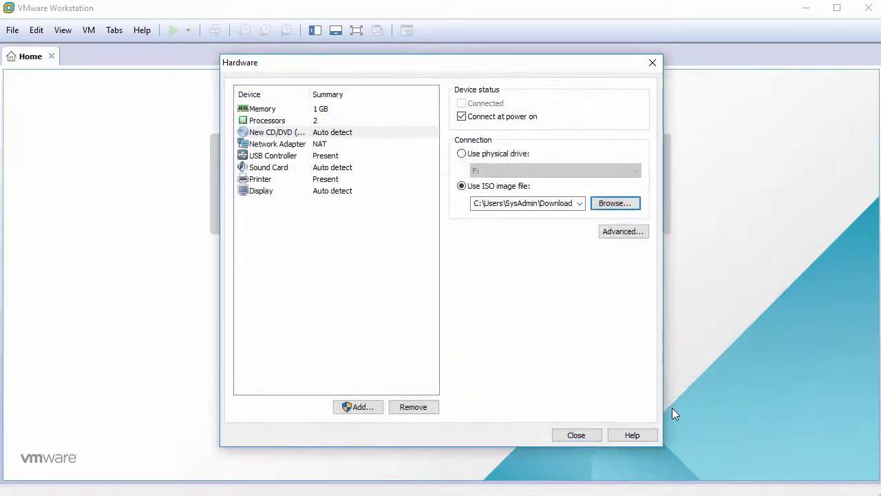
# - Remove the USB controller, sound card and printer from the virtual hardware and close the hardware settings
pyautogui.click(284, 160)
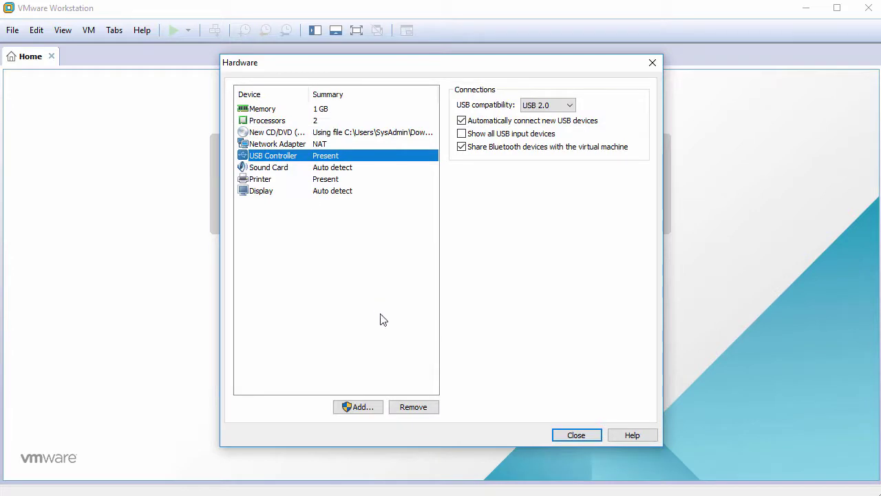
pyautogui.click(412, 407)
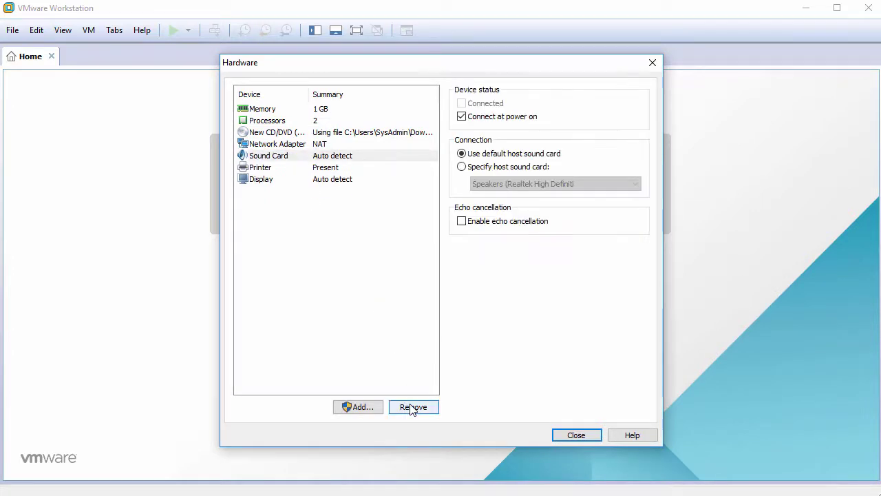
pyautogui.click(412, 407)
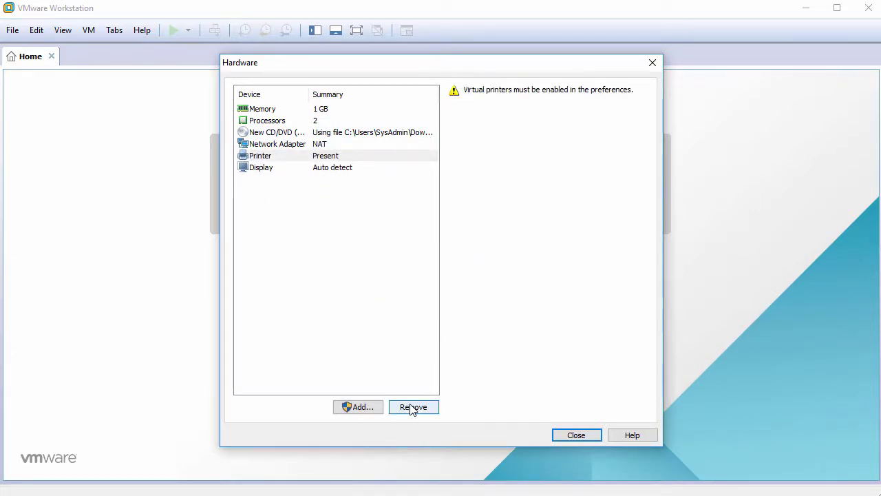
pyautogui.click(411, 407)
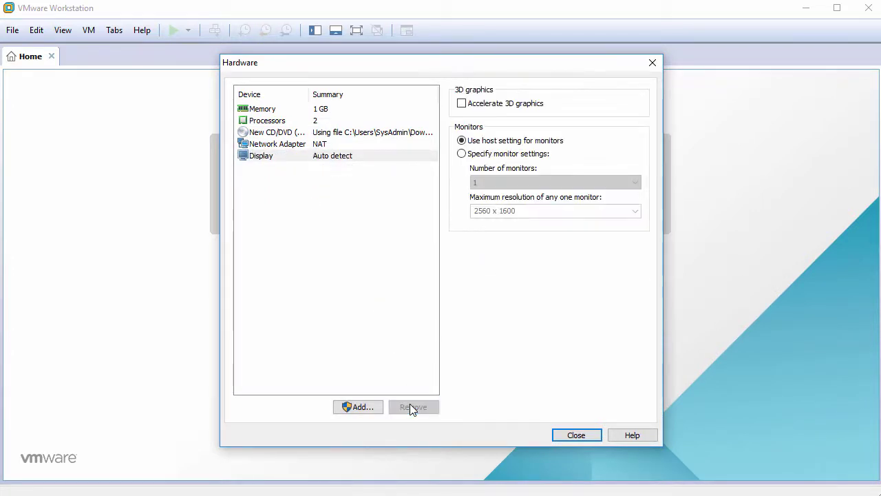
pyautogui.click(569, 437)
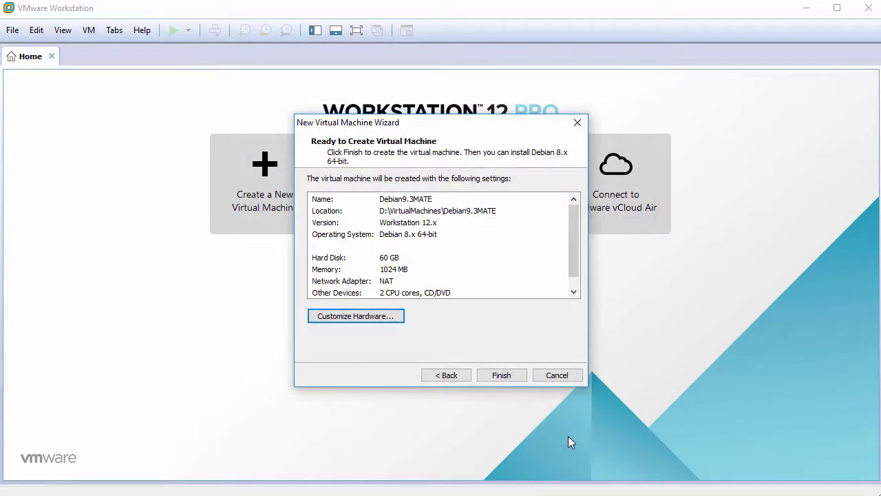
# - Finish creating the virtual machine, power it on and dismiss the installation hint bar
pyautogui.click(501, 375)
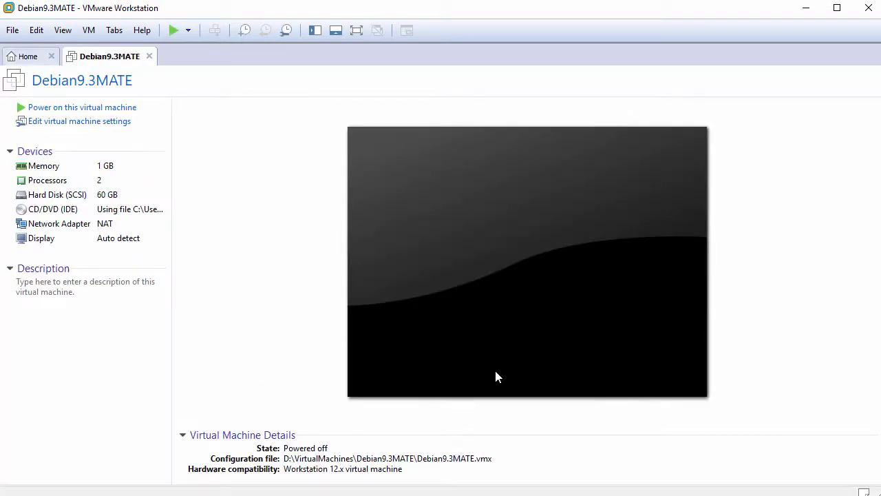
pyautogui.click(94, 110)
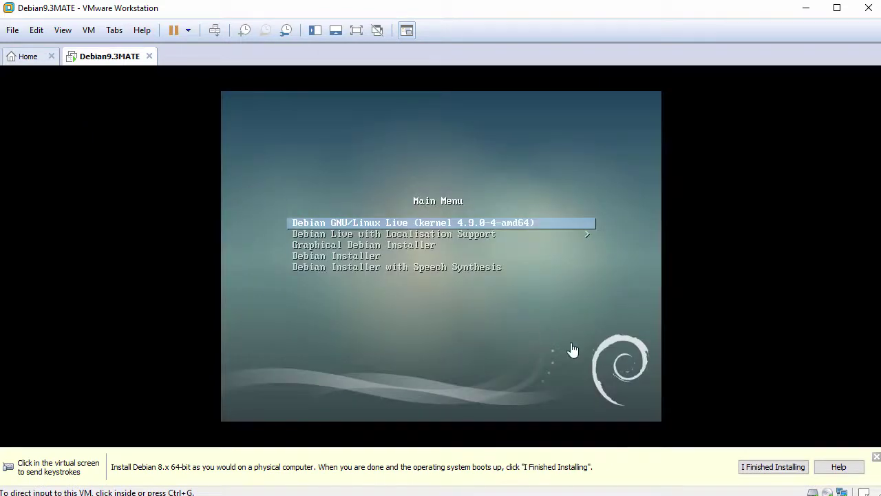
pyautogui.click(877, 457)
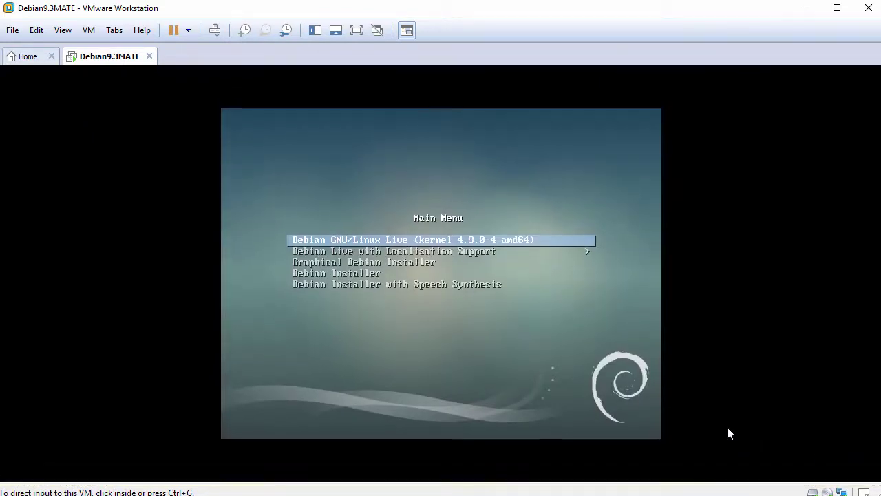
# - Start the Graphical Debian Installer from the virtual machine's boot menu
pyautogui.click(459, 354)
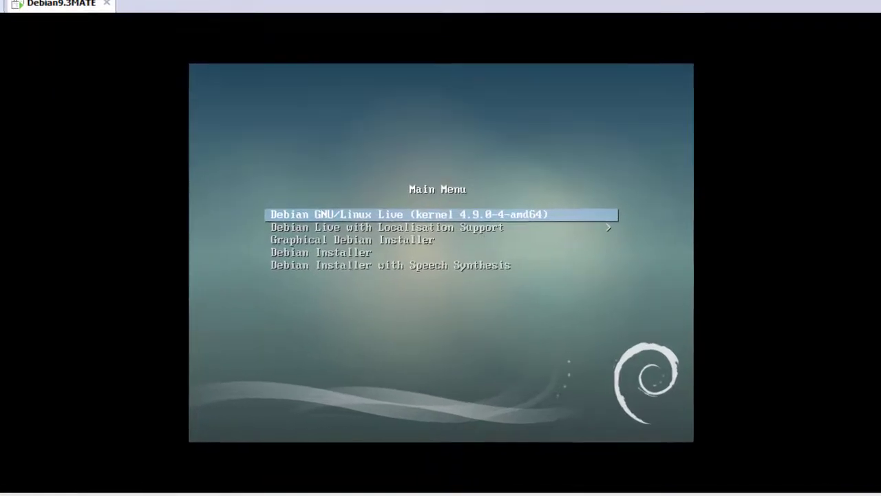
pyautogui.press('Down')
pyautogui.press('Down')
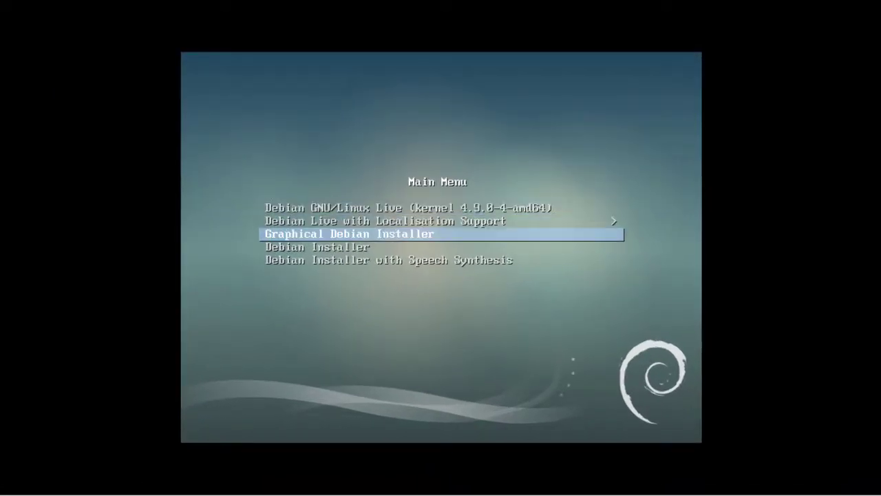
pyautogui.press('Return')
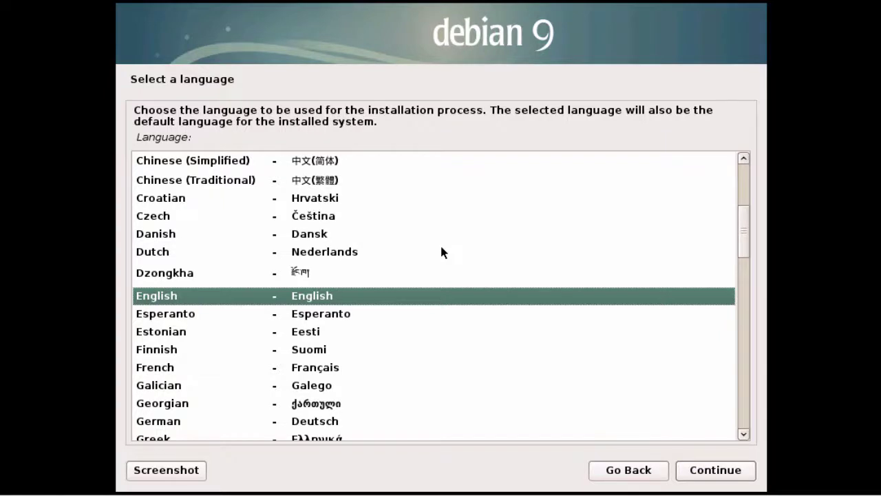
pyautogui.moveTo(137, 137); pyautogui.dragTo(219, 137)
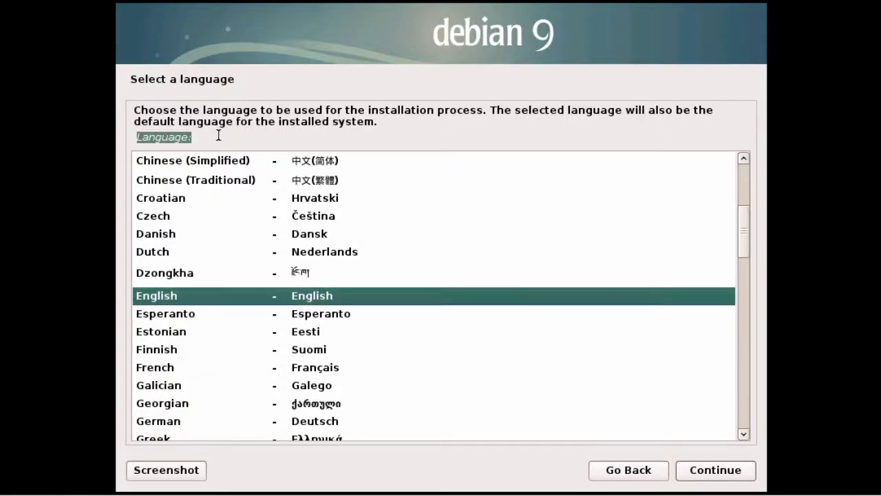
# - Choose English as the installation language and United States as the location
pyautogui.click(360, 296)
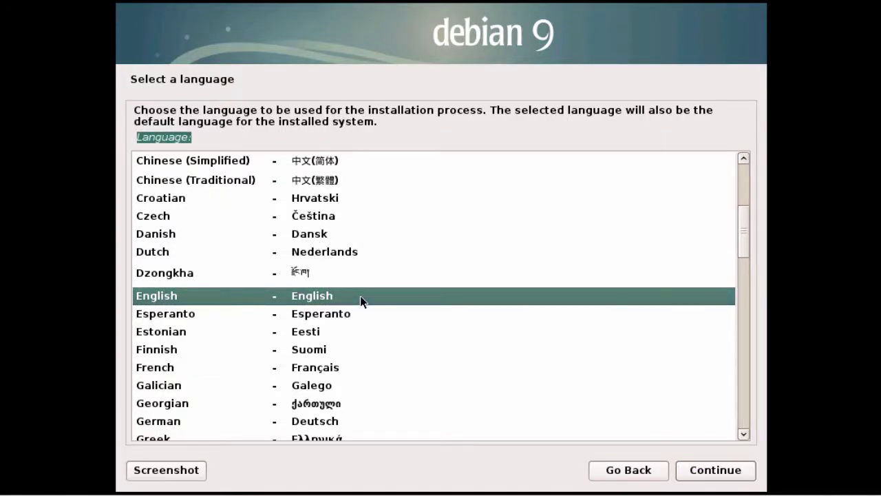
pyautogui.click(713, 473)
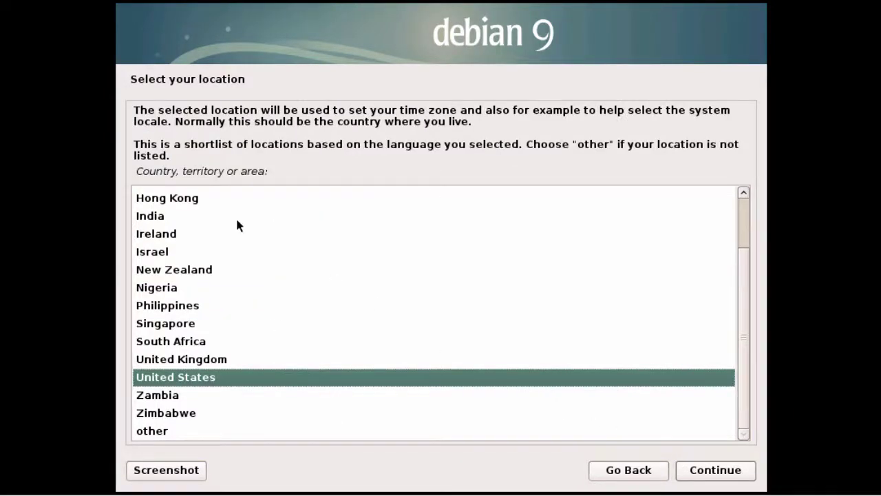
pyautogui.moveTo(137, 170); pyautogui.dragTo(285, 185)
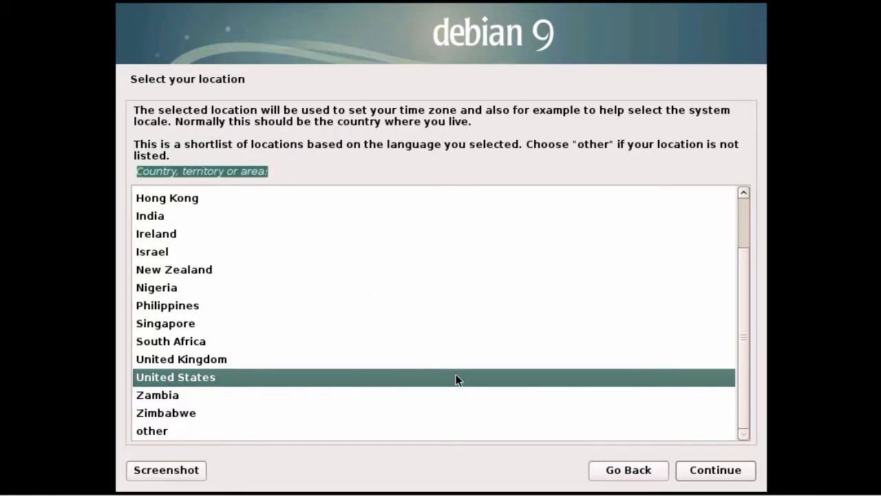
pyautogui.click(699, 471)
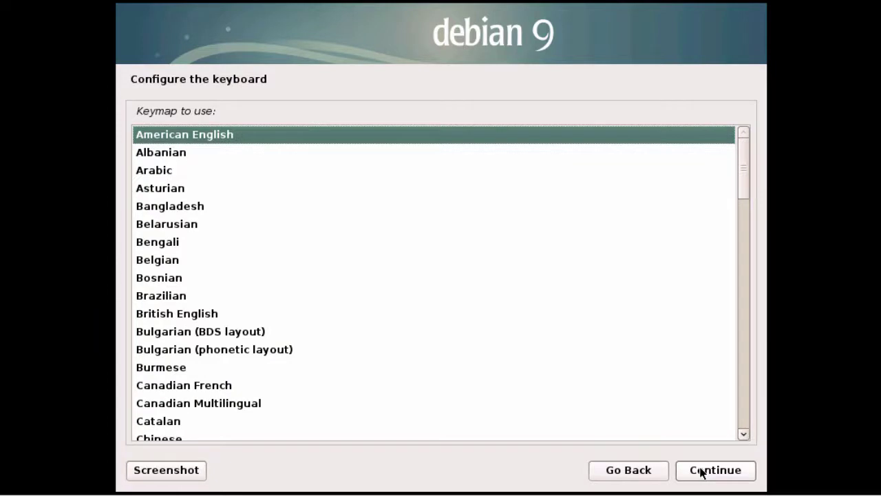
# - Choose American English as the keyboard keymap and proceed to the network configuration
pyautogui.moveTo(137, 111); pyautogui.dragTo(242, 114)
pyautogui.click(274, 137)
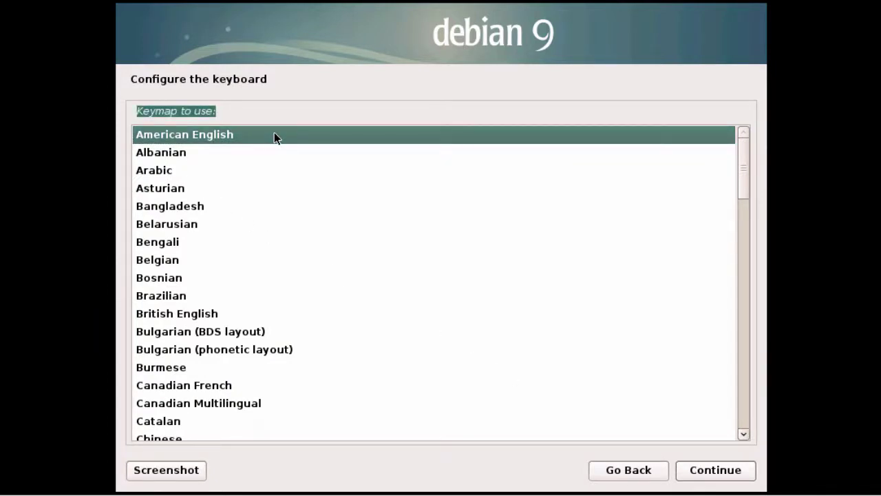
pyautogui.click(697, 472)
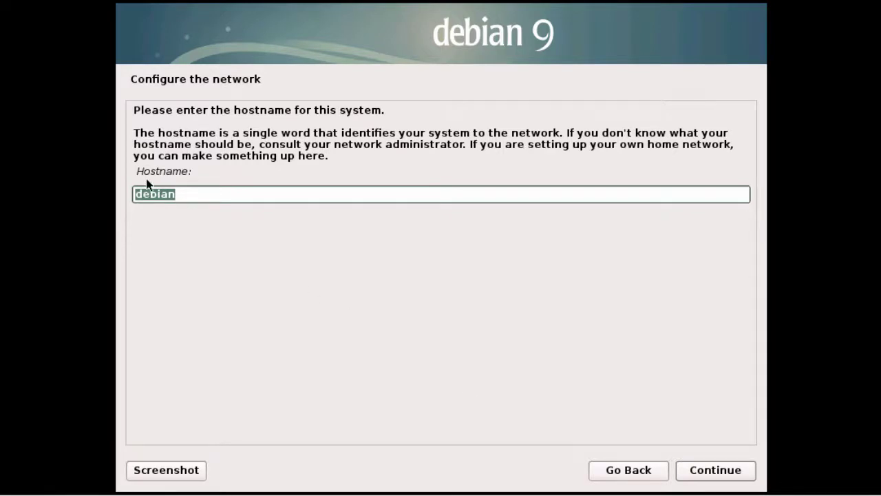
# - Set the system's hostname to debian9mate and continue to the domain name
pyautogui.moveTo(136, 171); pyautogui.dragTo(230, 173)
pyautogui.click(266, 195)
pyautogui.write('9mate')
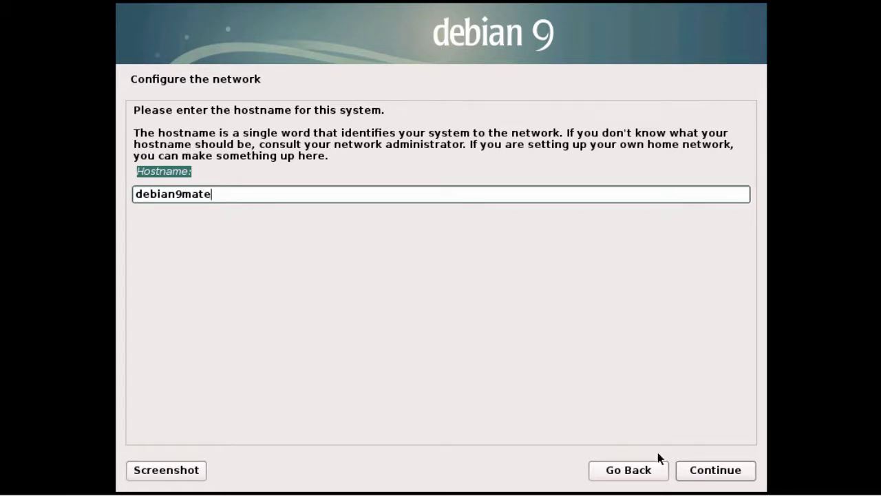
pyautogui.click(693, 470)
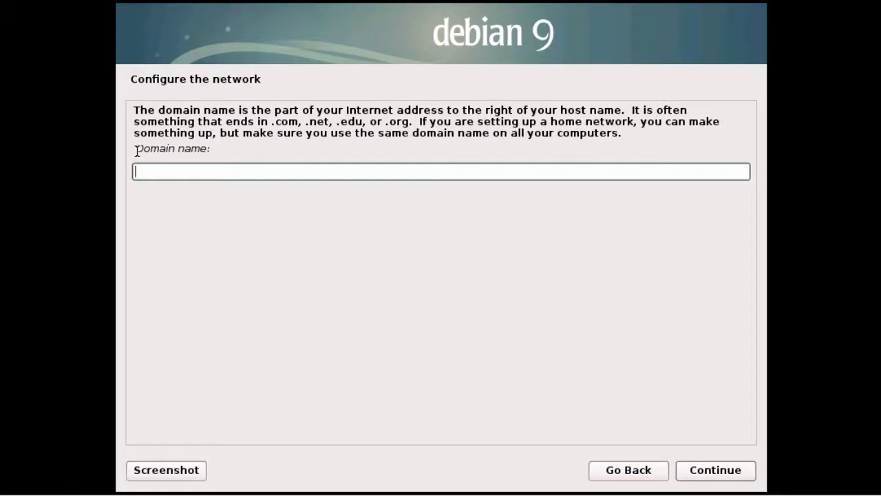
# - Set the network domain name to lab.local and continue to the user setup
pyautogui.moveTo(137, 149); pyautogui.dragTo(219, 149)
pyautogui.click(301, 171)
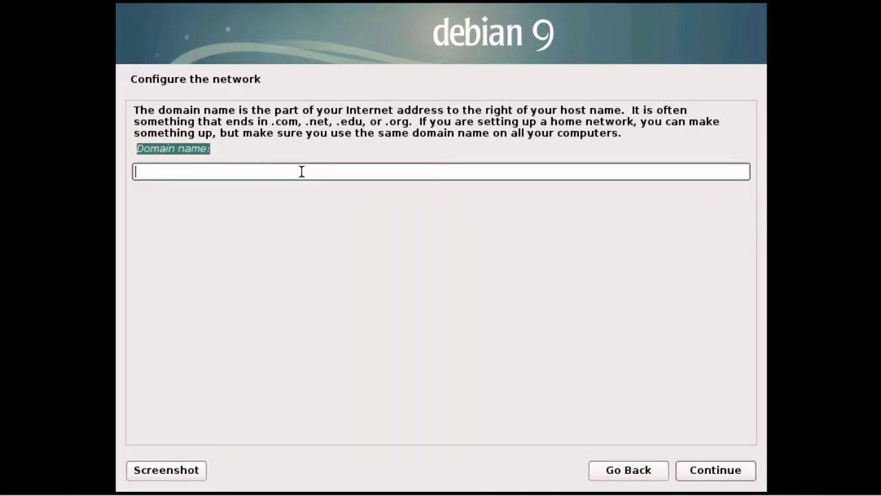
pyautogui.write('lab.local')
pyautogui.click(697, 471)
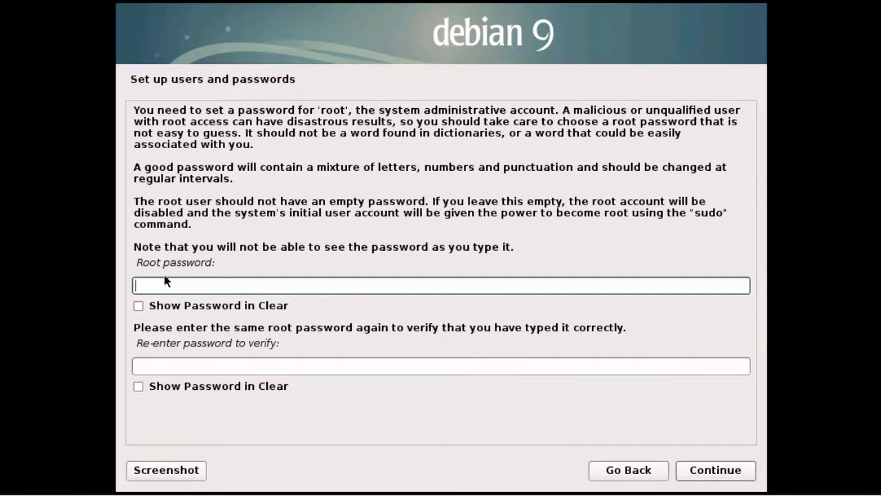
# - Enter the root password, repeat it for verification and continue to the new user's details
pyautogui.moveTo(136, 261); pyautogui.dragTo(220, 259)
pyautogui.click(291, 282)
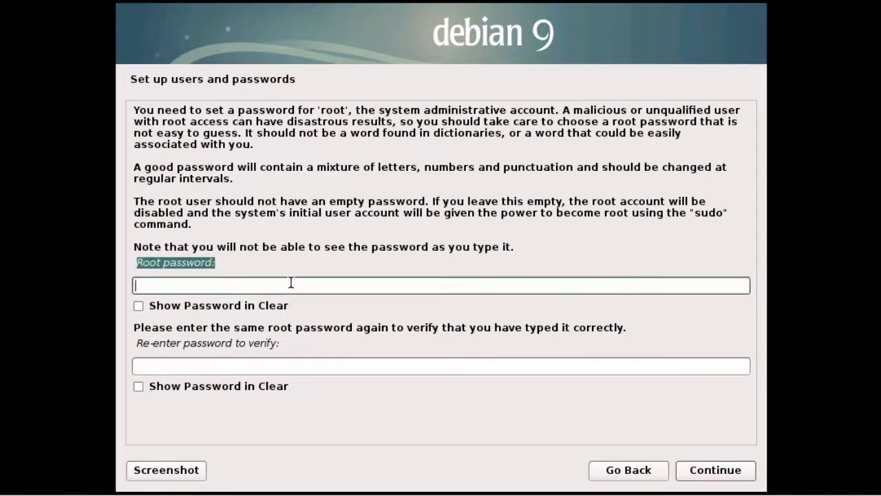
pyautogui.write('********')
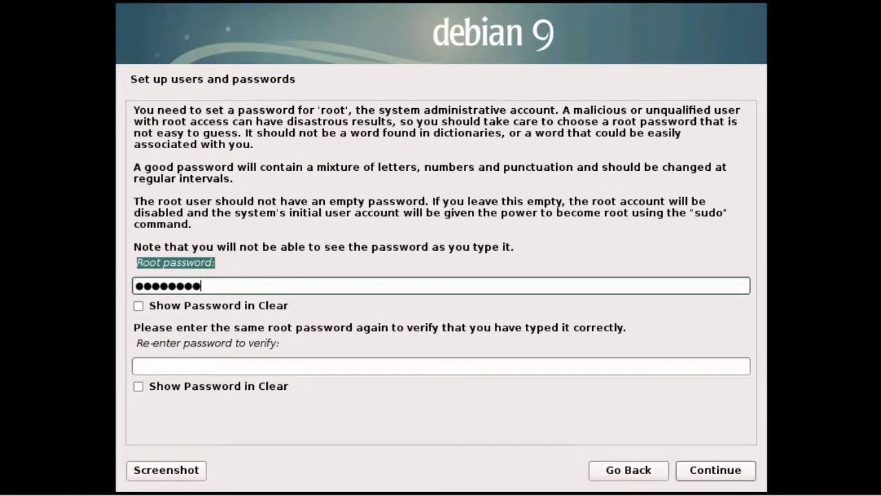
pyautogui.press('Tab')
pyautogui.press('Tab')
pyautogui.write('********')
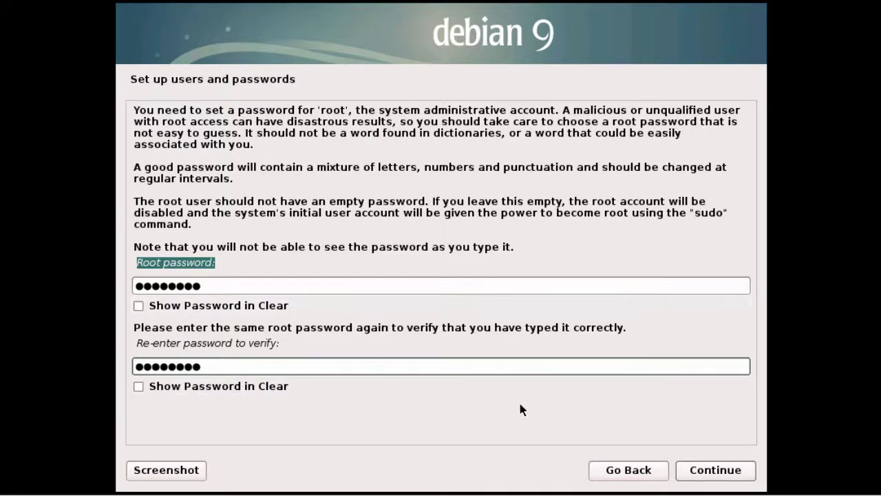
pyautogui.click(689, 471)
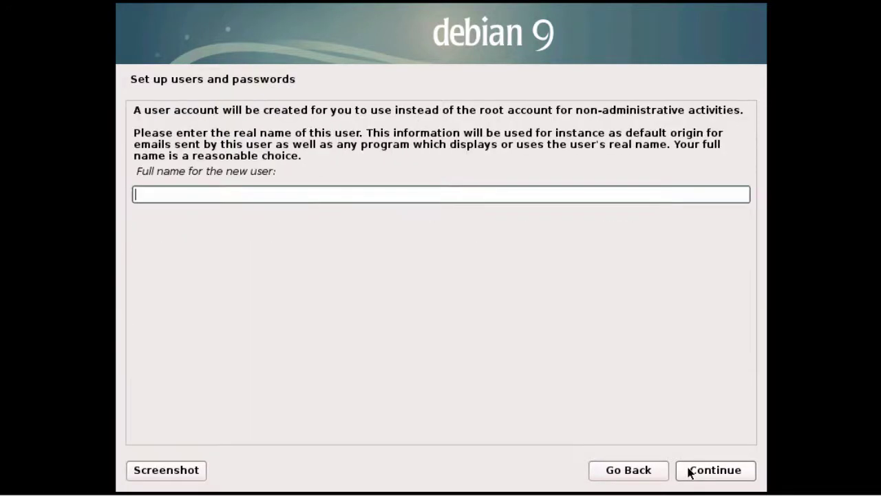
# - Enter the new user's full name and accept the suggested username for the account
pyautogui.moveTo(136, 172); pyautogui.dragTo(293, 175)
pyautogui.click(329, 189)
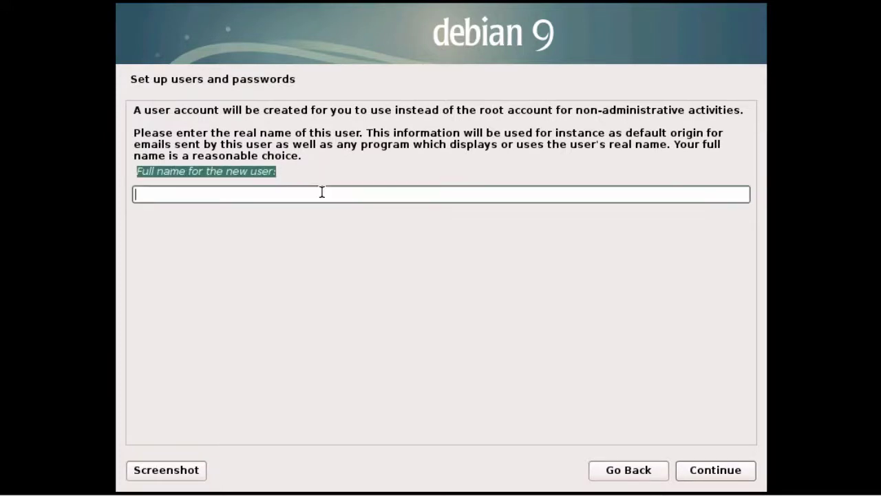
pyautogui.write('John Smith')
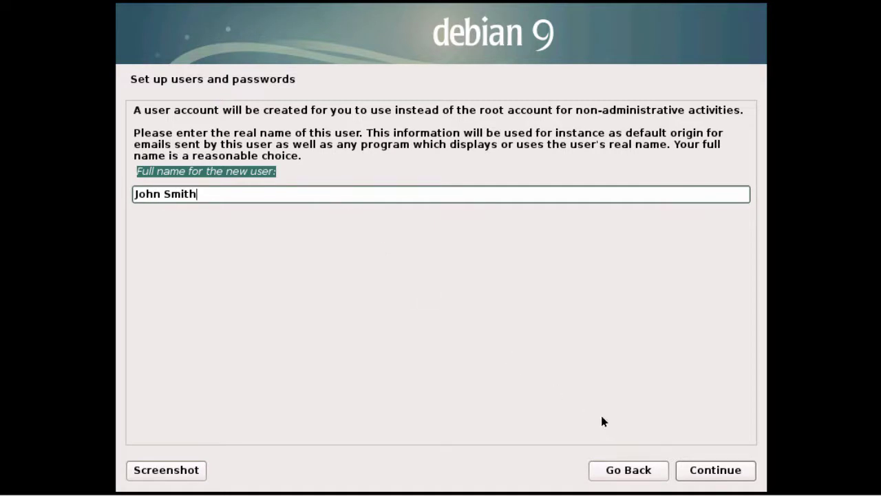
pyautogui.click(703, 478)
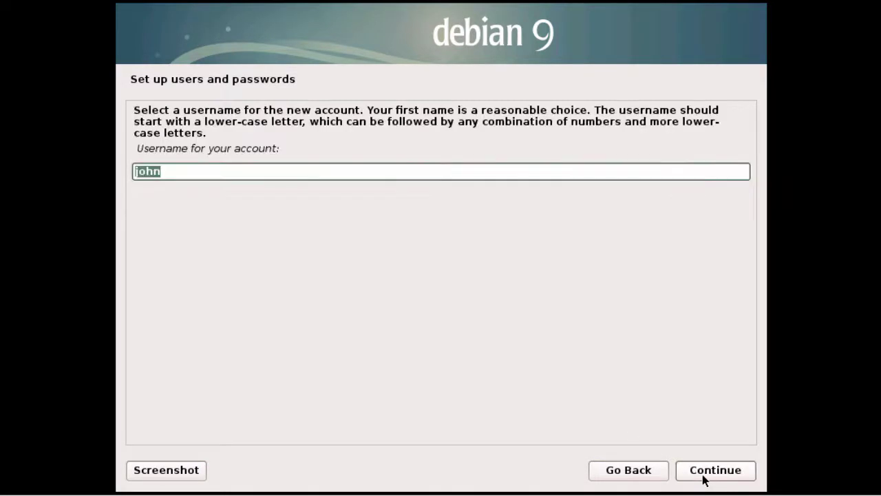
pyautogui.click(704, 478)
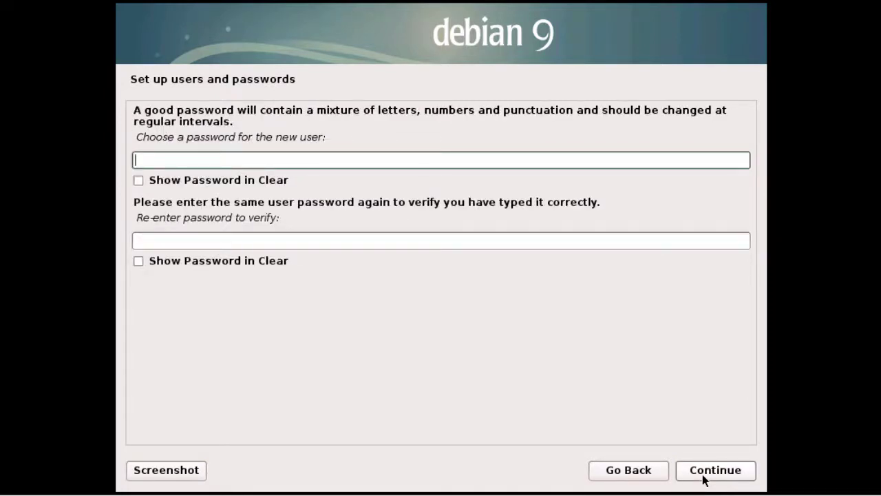
# - Enter the new user's account password, repeat it for verification and continue to the clock configuration
pyautogui.write('*********')
pyautogui.press('Tab')
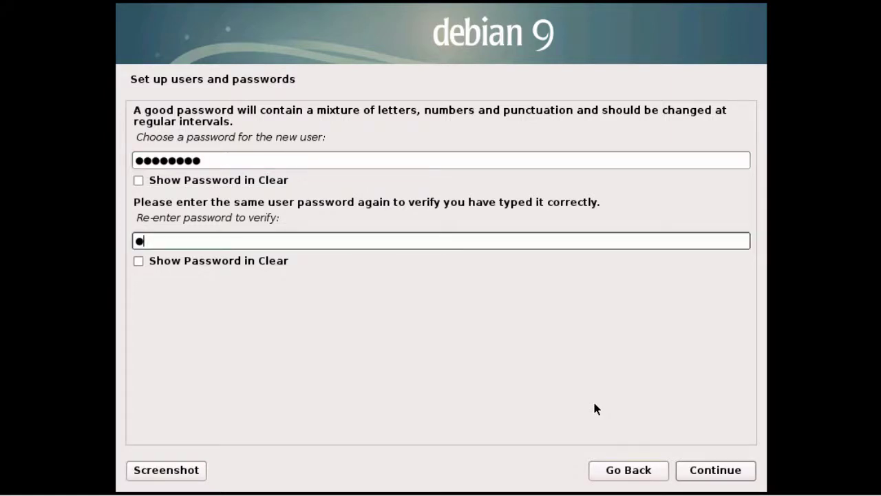
pyautogui.write('*********')
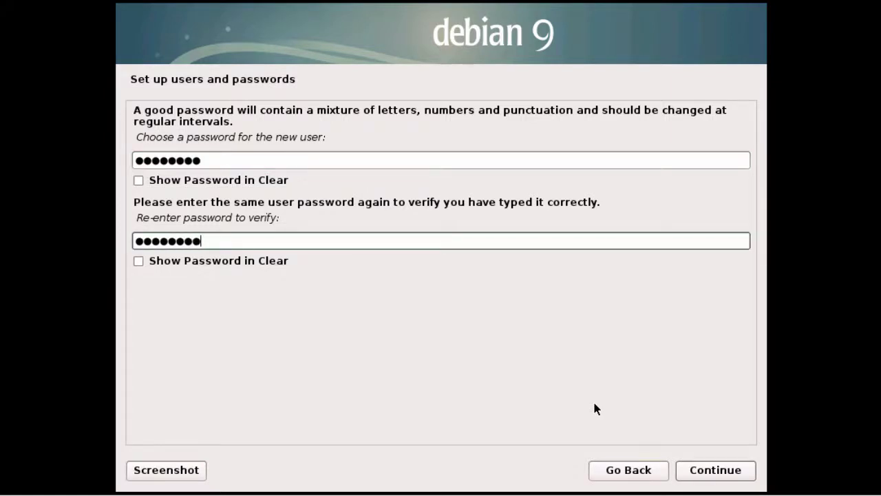
pyautogui.click(704, 471)
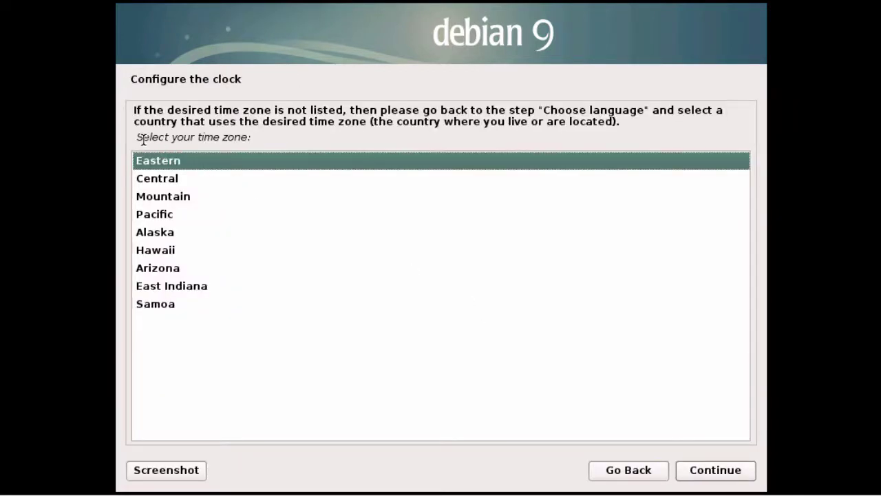
# - Set the system's time zone to Mountain and continue to disk partitioning
pyautogui.moveTo(136, 137); pyautogui.dragTo(258, 134)
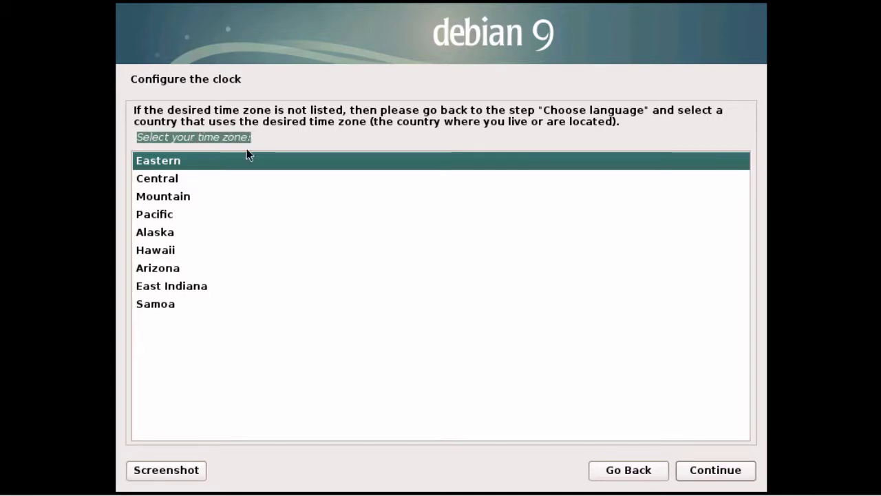
pyautogui.click(197, 199)
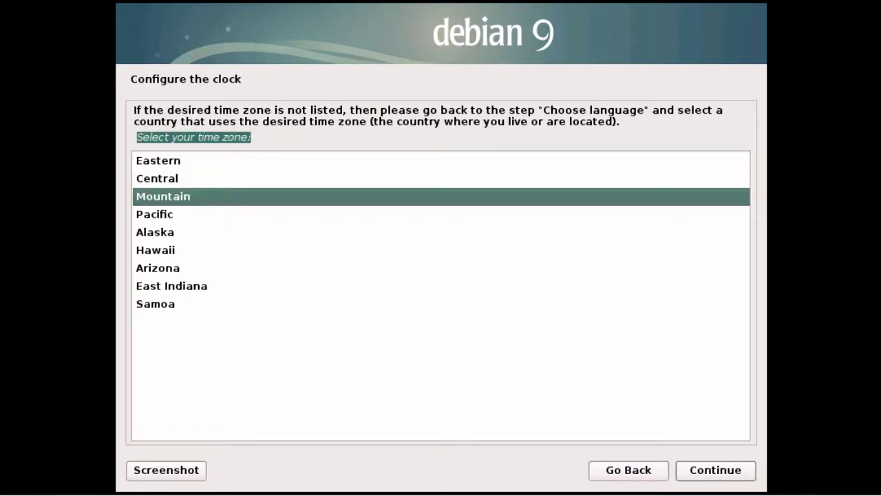
pyautogui.click(694, 472)
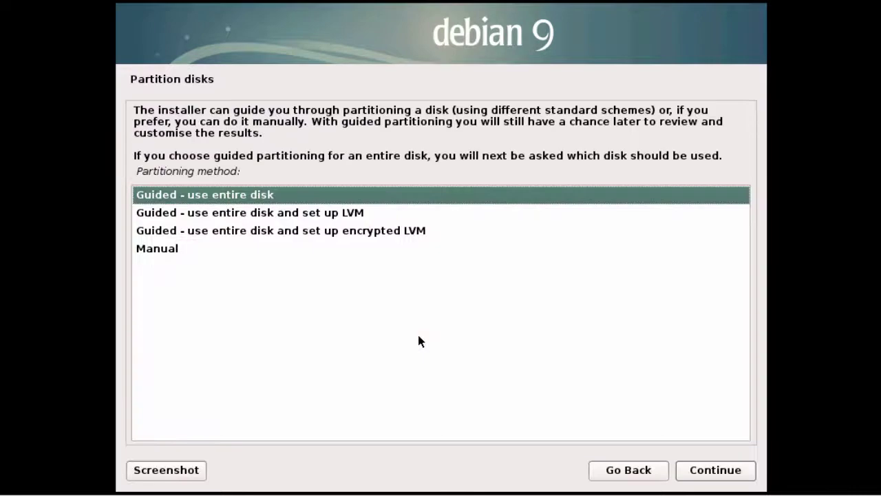
# - Choose guided partitioning using the entire sda VMware disk, postponing the VMware Tools reminder
pyautogui.moveTo(137, 171); pyautogui.dragTo(250, 172)
pyautogui.click(292, 191)
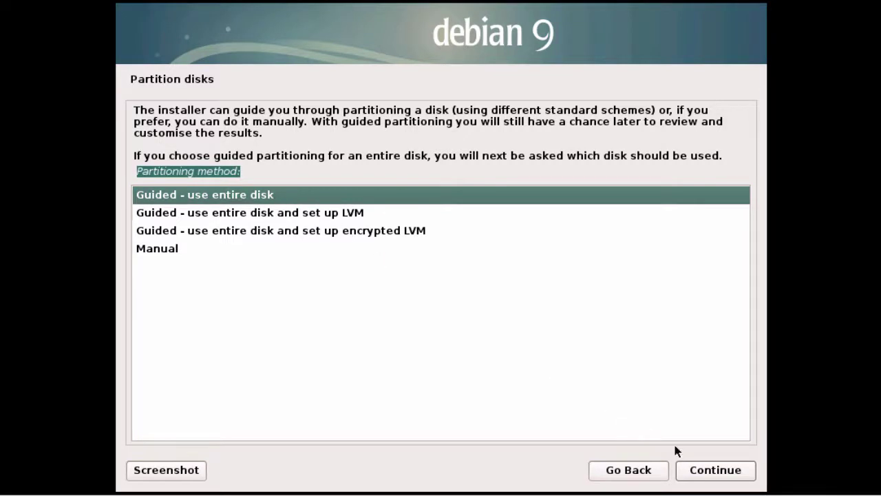
pyautogui.click(709, 471)
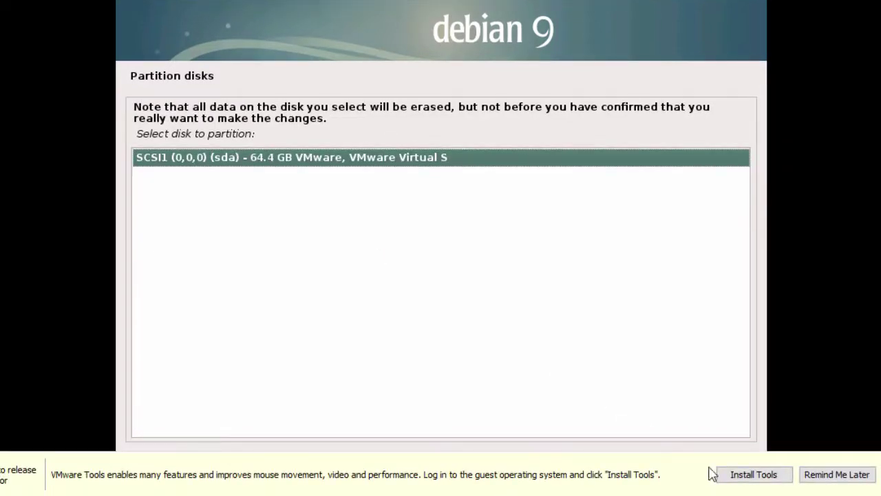
pyautogui.click(831, 479)
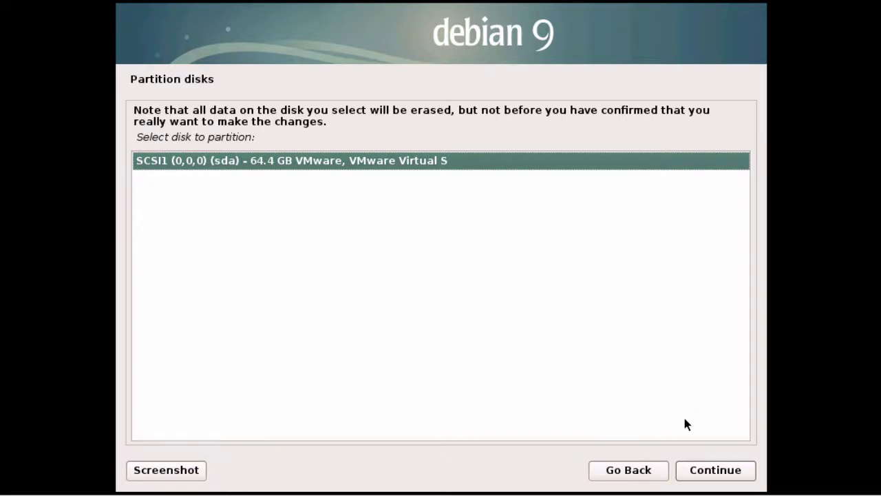
pyautogui.click(701, 472)
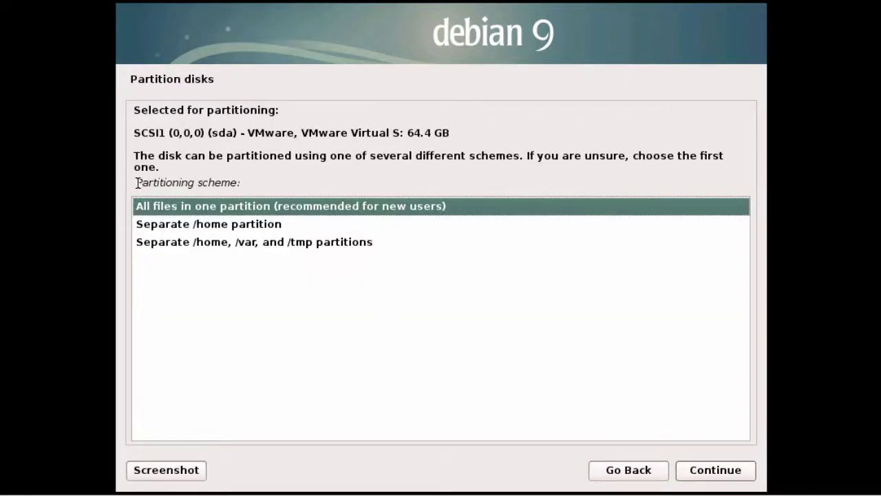
# - Choose the partitioning scheme with all files in one partition and finish partitioning
pyautogui.moveTo(136, 183); pyautogui.dragTo(256, 189)
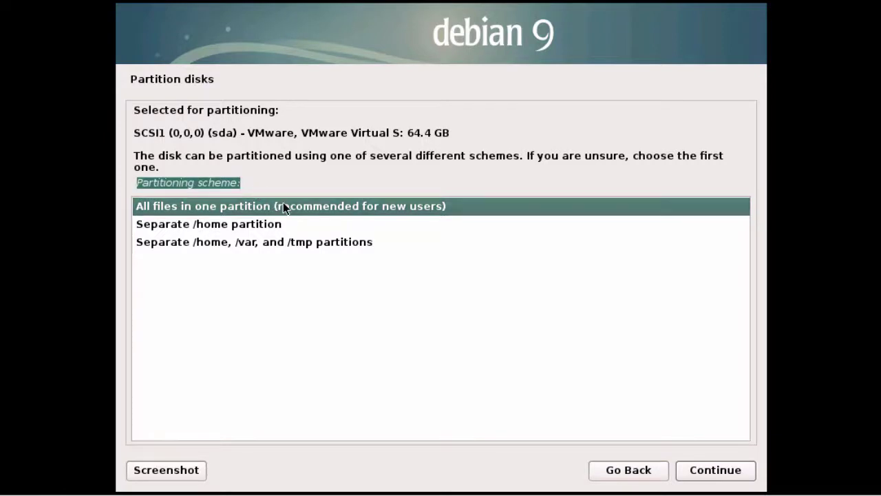
pyautogui.click(695, 470)
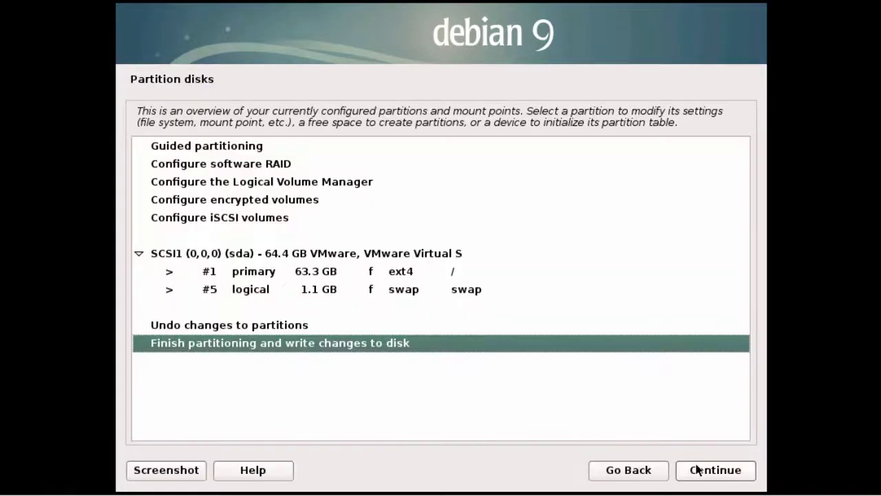
pyautogui.click(697, 470)
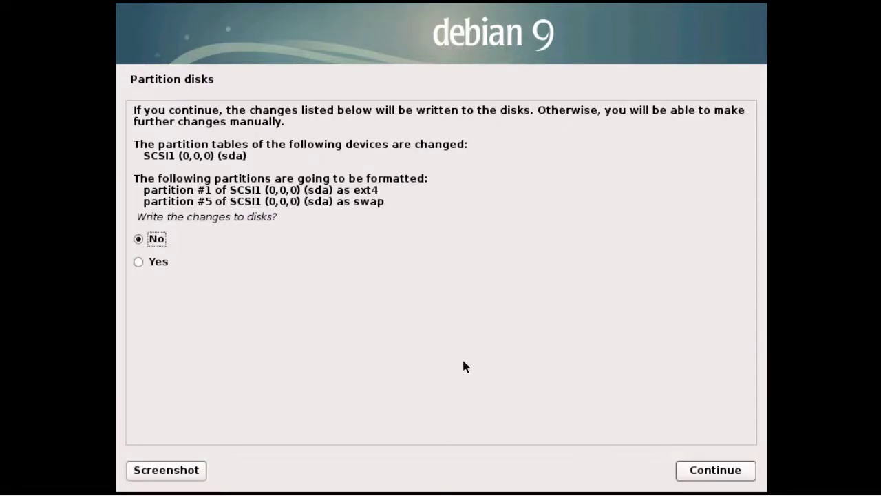
# - Confirm with Yes that the partition changes are written to the disk
pyautogui.moveTo(137, 216); pyautogui.dragTo(299, 215)
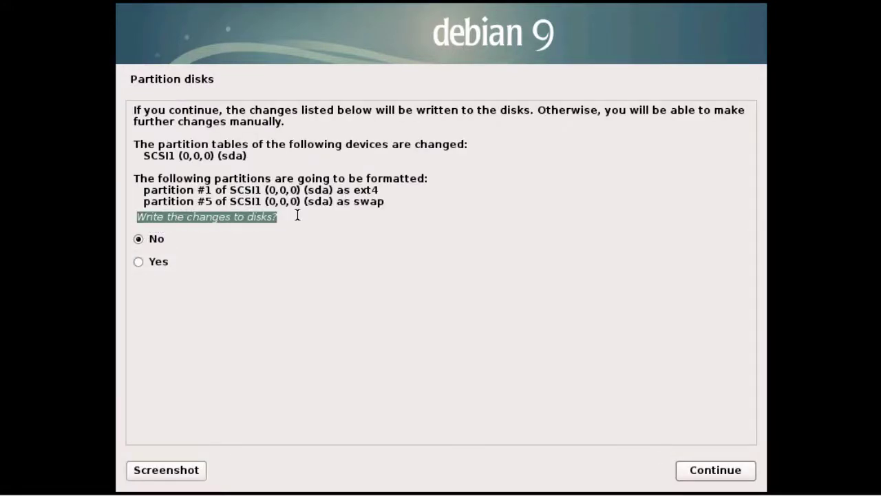
pyautogui.click(168, 263)
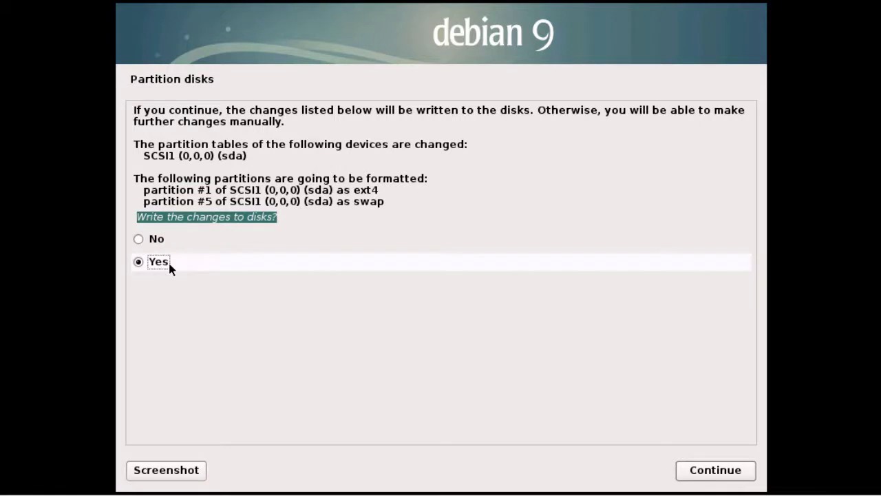
pyautogui.click(704, 472)
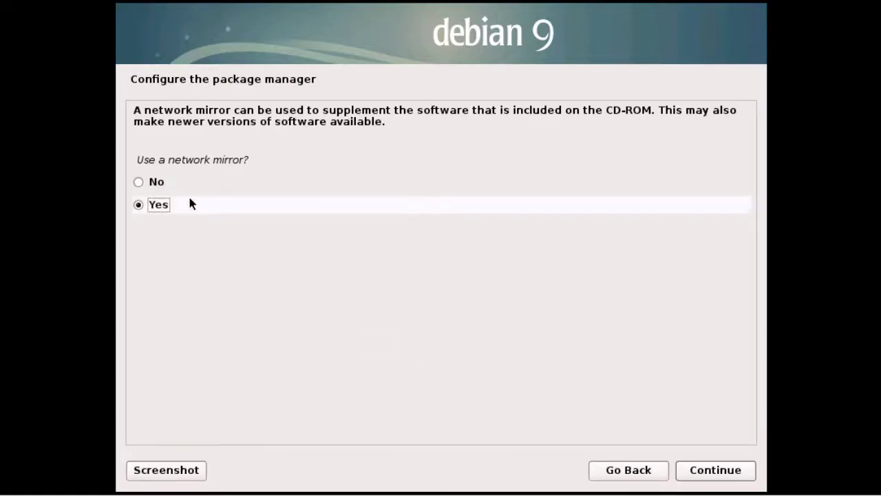
# - Enable a network mirror for the package manager and choose United States as the Debian archive mirror country
pyautogui.moveTo(136, 161); pyautogui.dragTo(260, 164)
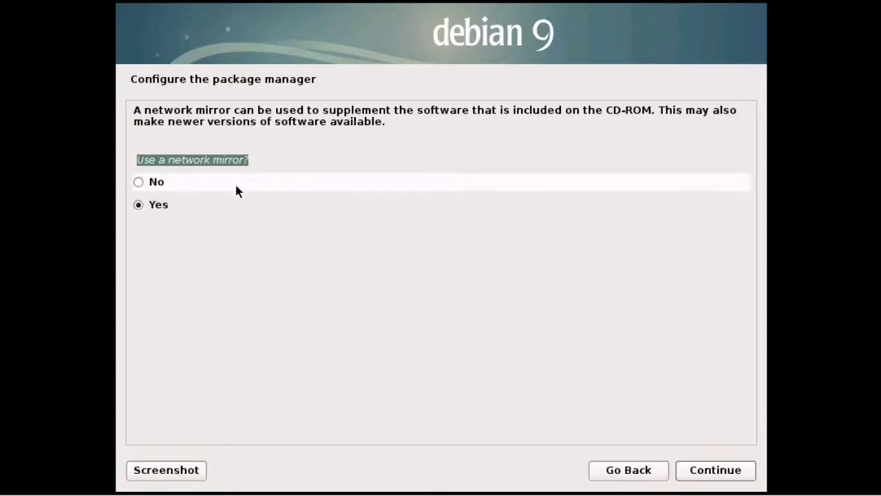
pyautogui.click(183, 204)
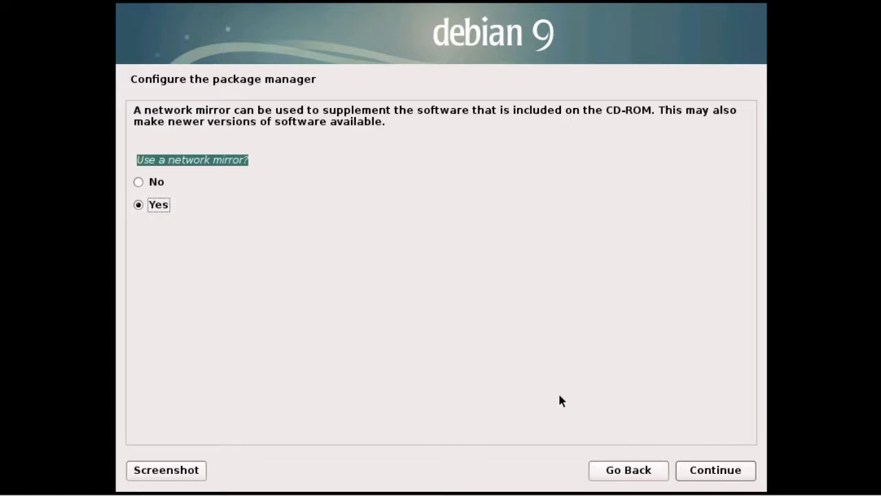
pyautogui.click(694, 469)
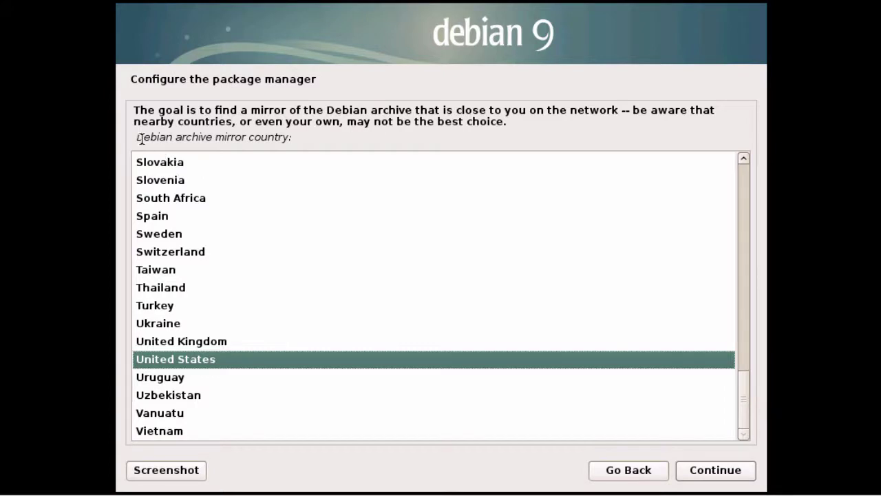
pyautogui.moveTo(137, 137); pyautogui.dragTo(293, 137)
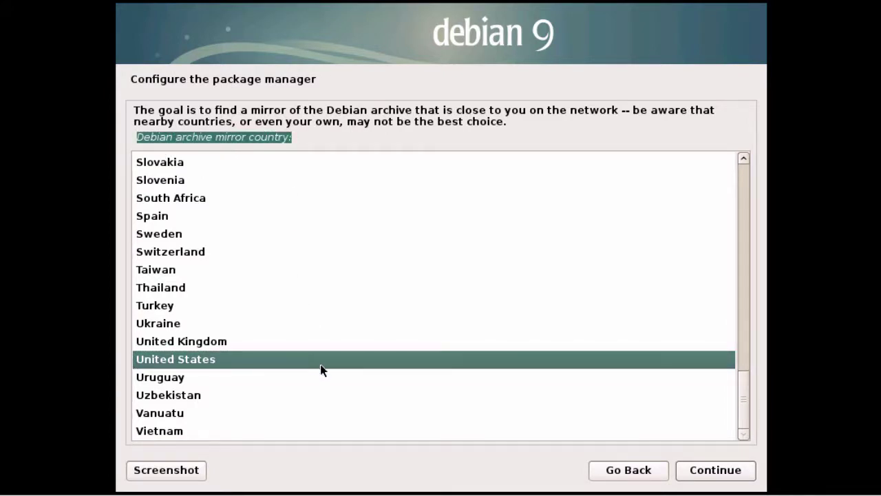
pyautogui.click(699, 472)
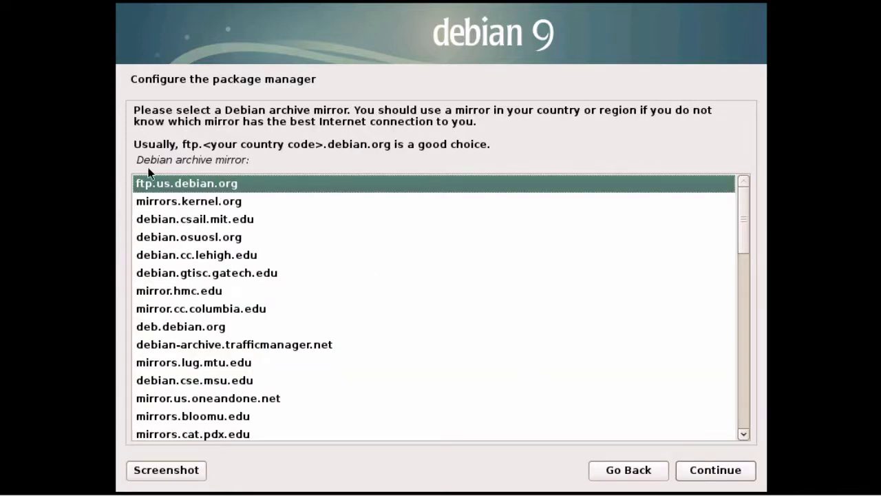
# - Select mirrors.kernel.org as the Debian archive mirror and continue with the HTTP proxy left blank
pyautogui.moveTo(138, 160); pyautogui.dragTo(273, 172)
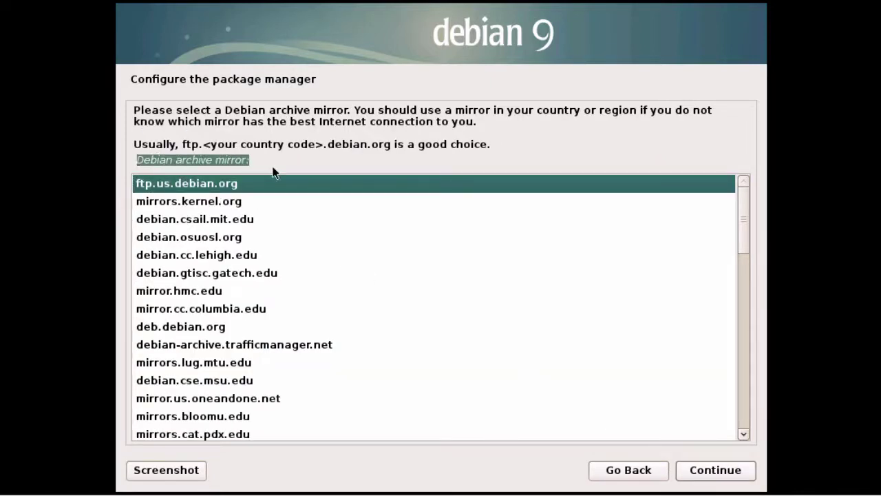
pyautogui.click(207, 202)
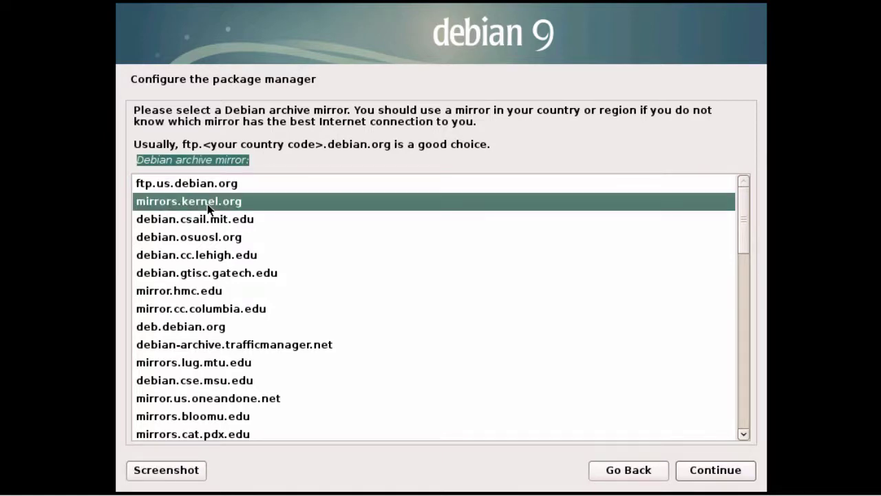
pyautogui.click(697, 467)
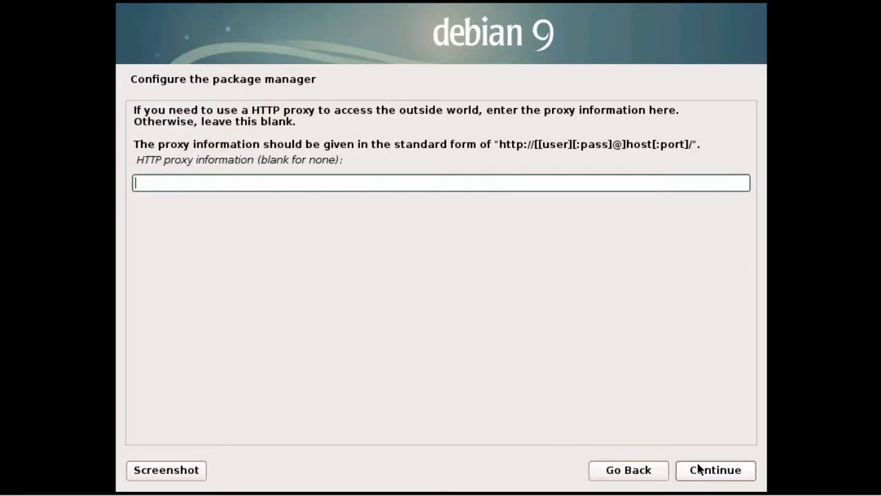
pyautogui.click(698, 468)
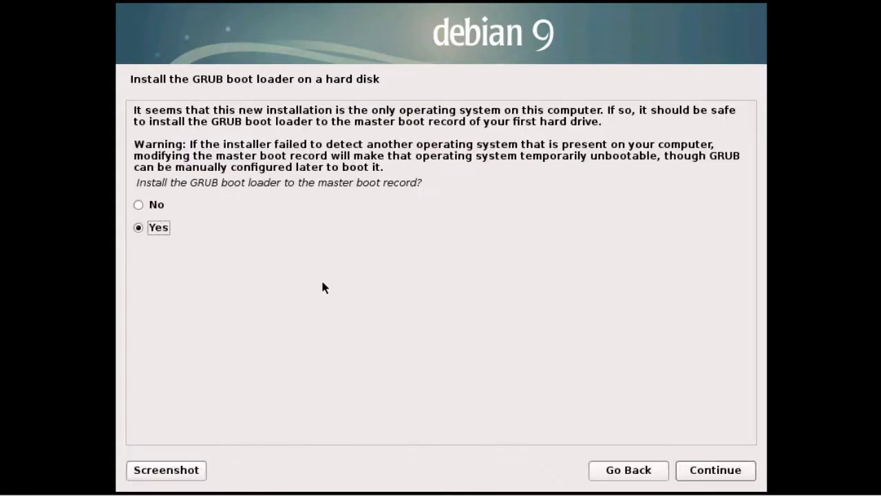
# - Install the GRUB boot loader to the master boot record on /dev/sda
pyautogui.moveTo(134, 182); pyautogui.dragTo(236, 190)
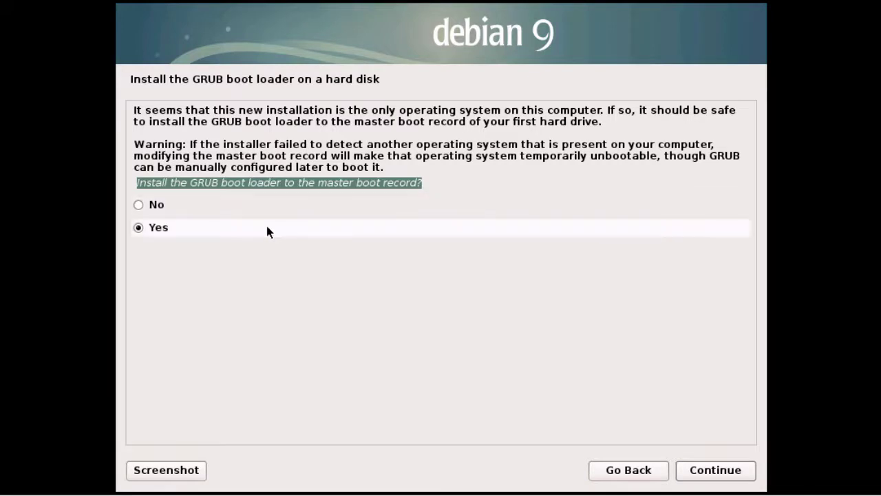
pyautogui.click(268, 232)
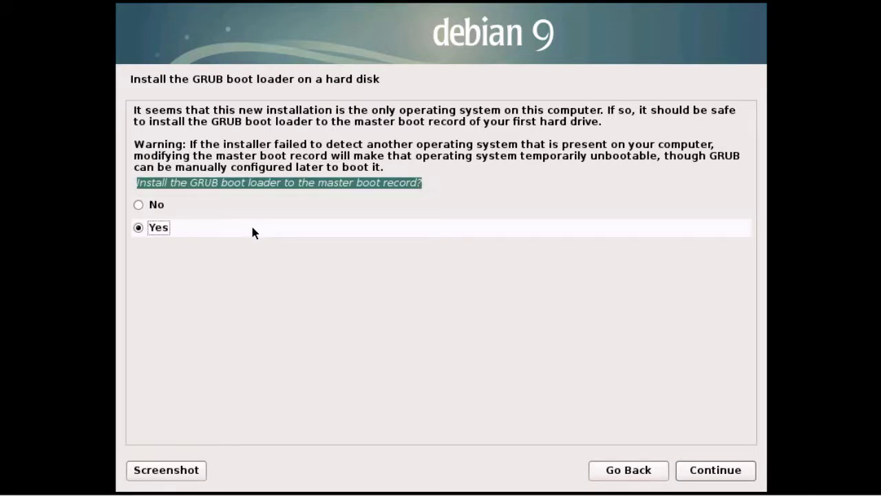
pyautogui.click(708, 471)
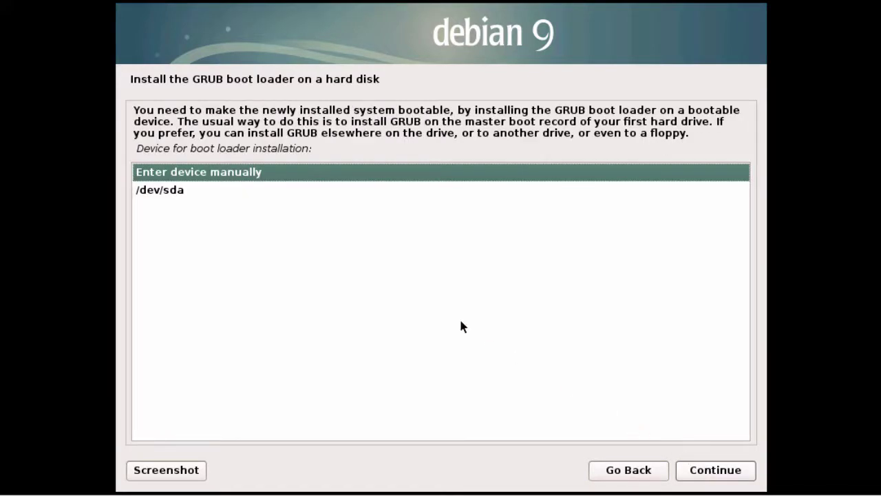
pyautogui.moveTo(138, 148); pyautogui.dragTo(342, 158)
pyautogui.click(215, 195)
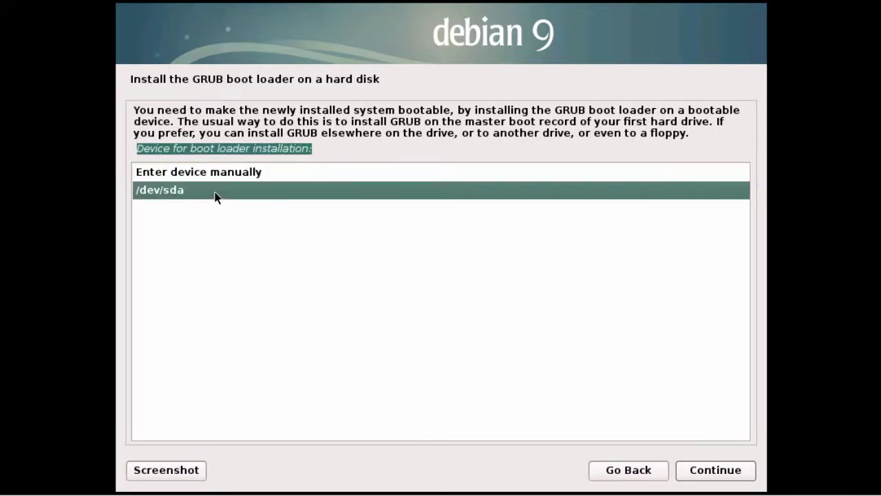
pyautogui.click(707, 471)
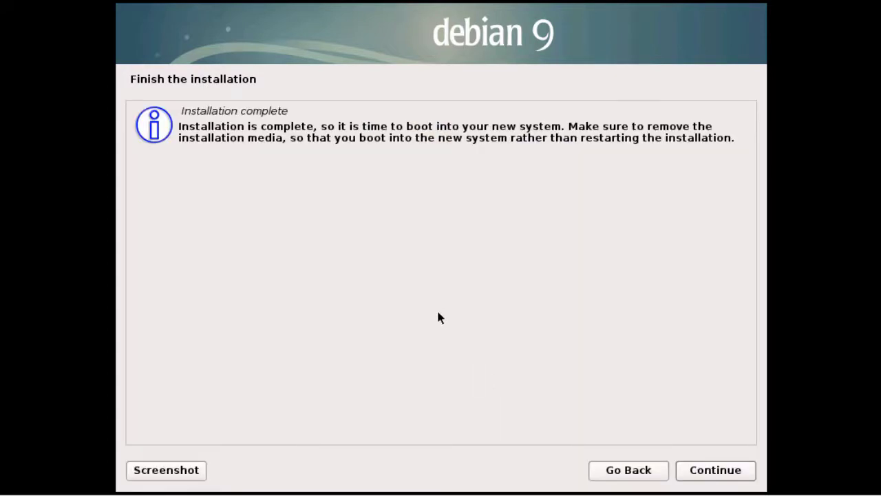
# - Finish the installation, restart the virtual machine and boot the Debian GNU/Linux entry
pyautogui.moveTo(181, 111); pyautogui.dragTo(301, 112)
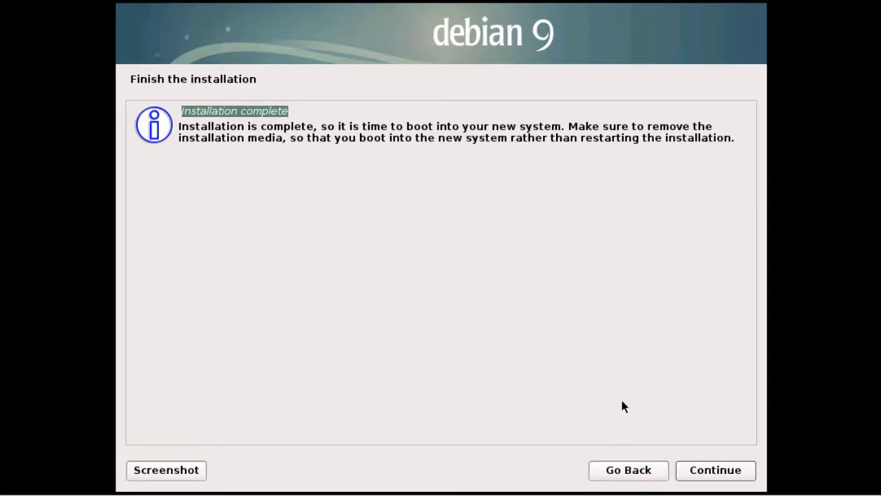
pyautogui.click(695, 469)
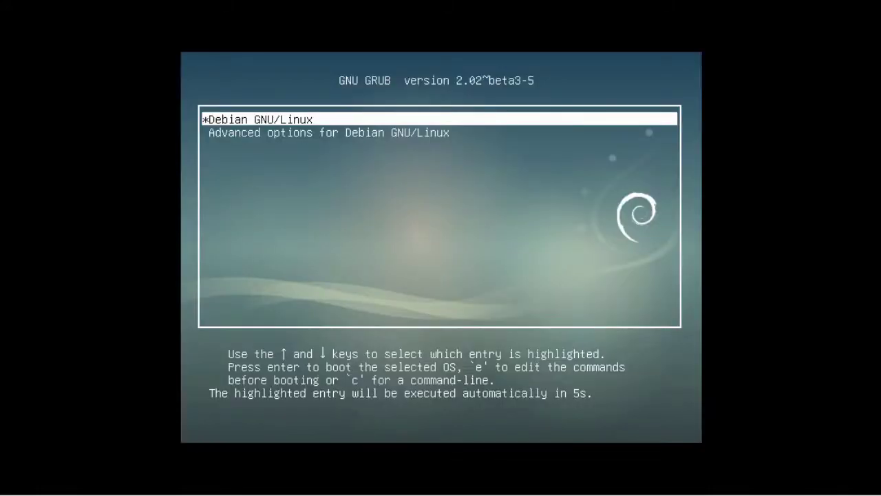
pyautogui.press('Return')
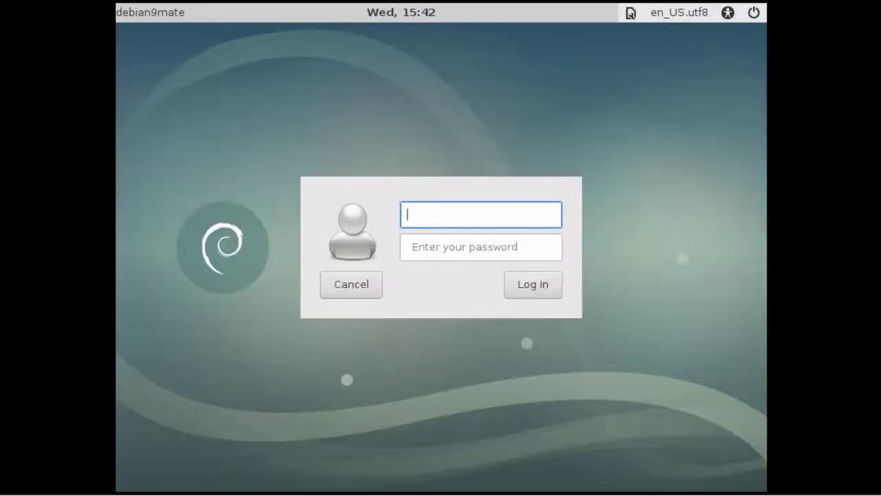
# - Log in to the MATE desktop with the user's account name and password, and dismiss the IBus Update notification
pyautogui.write('john')
pyautogui.press('Tab')
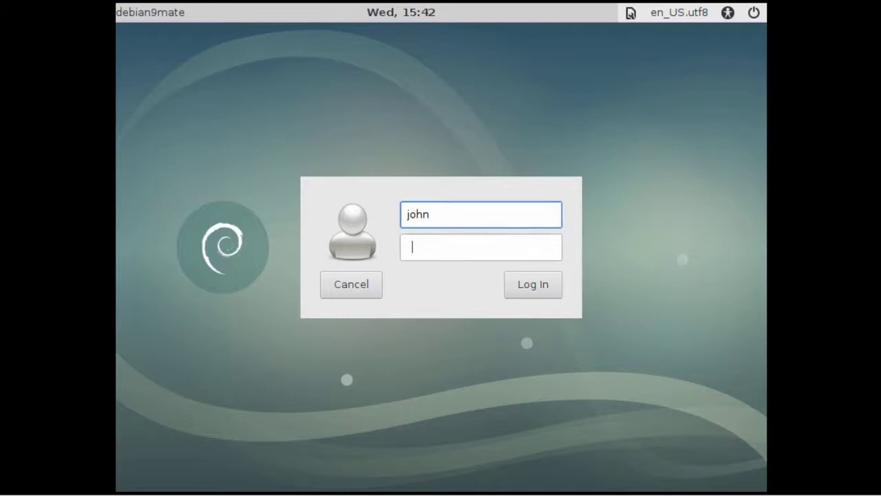
pyautogui.write('*********')
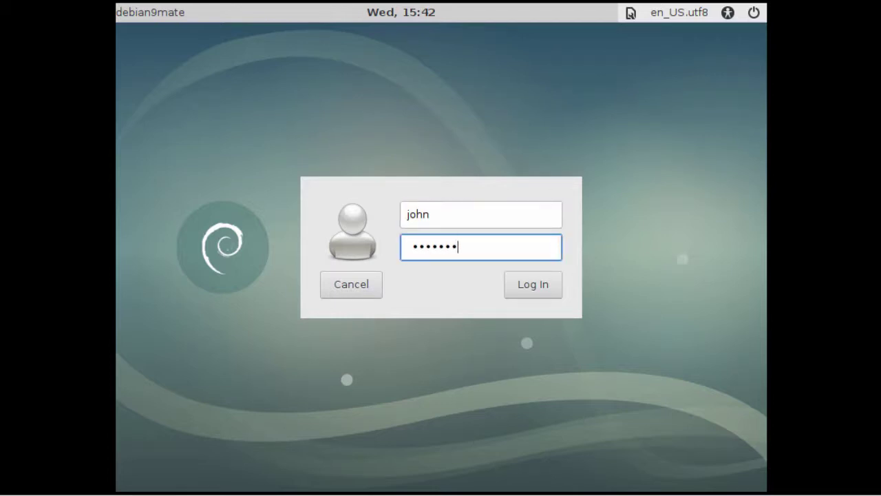
pyautogui.click(538, 288)
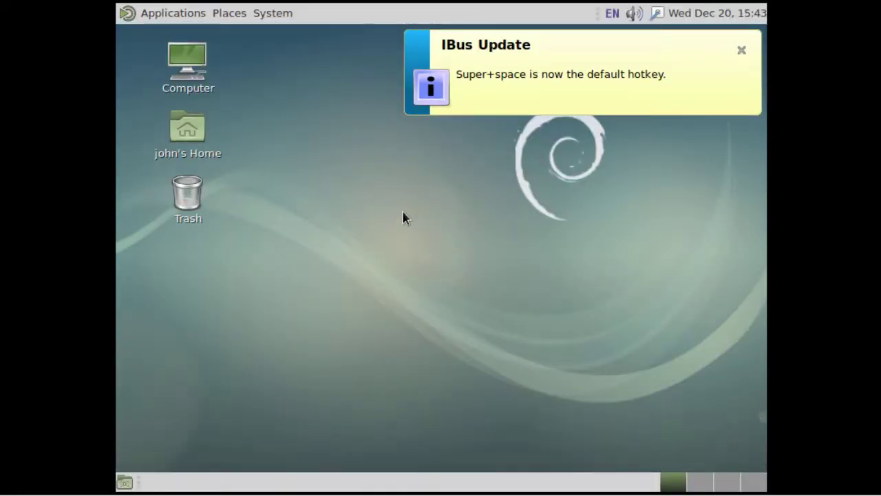
pyautogui.click(742, 50)
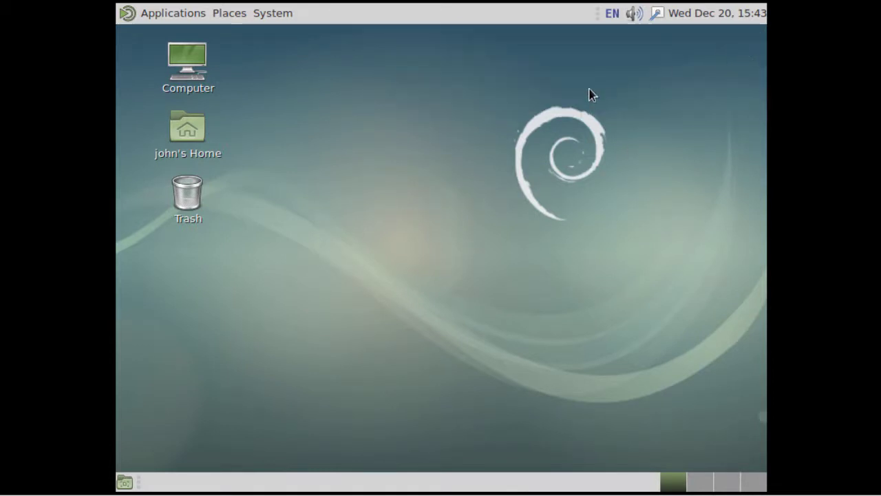
pyautogui.click(171, 14)
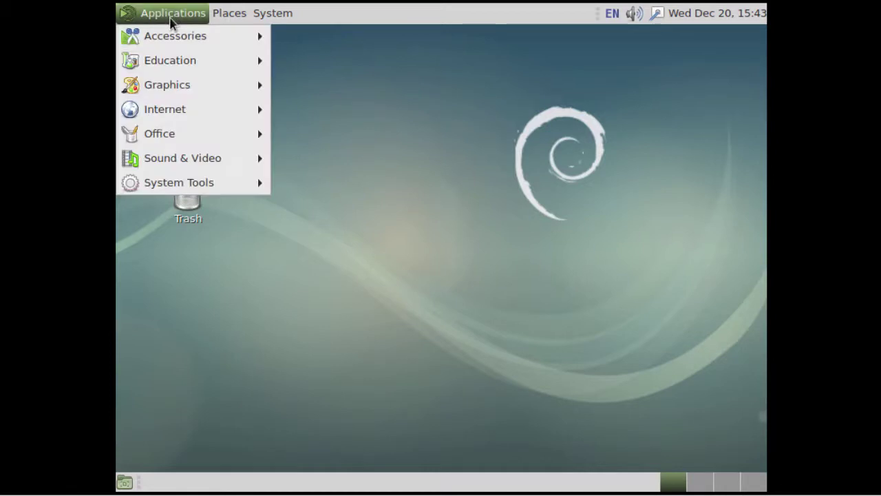
pyautogui.click(398, 206)
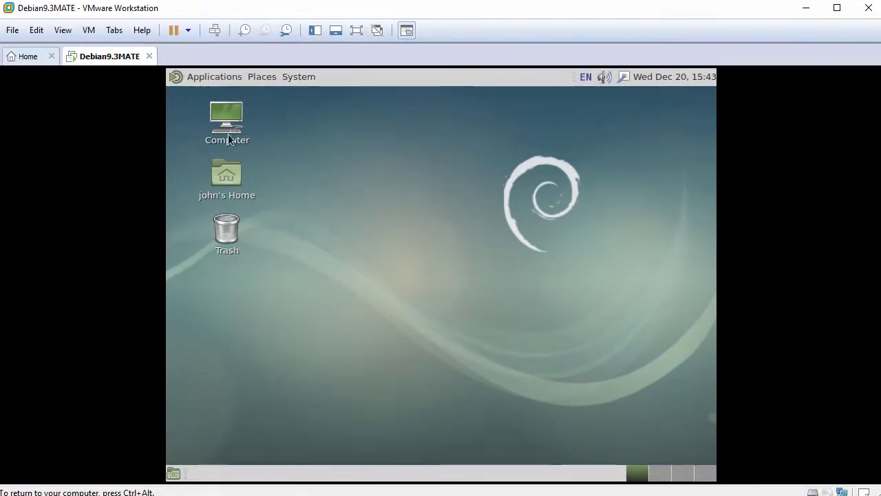
pyautogui.click(64, 30)
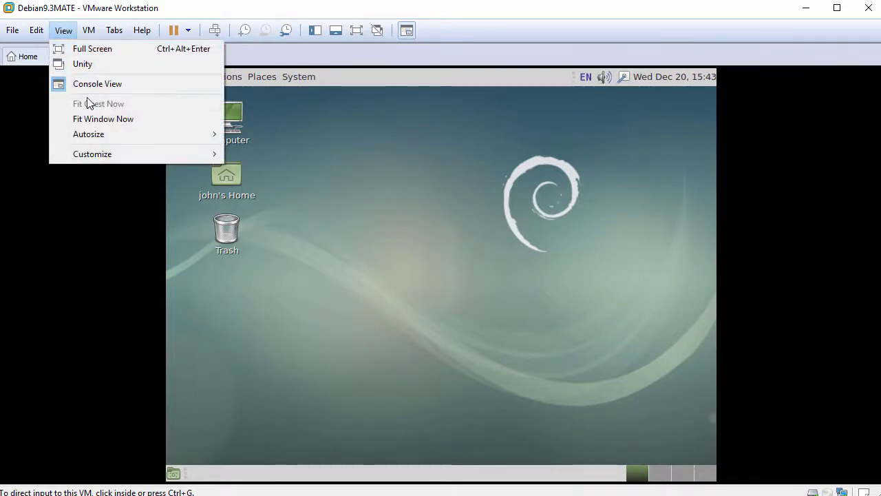
pyautogui.click(331, 175)
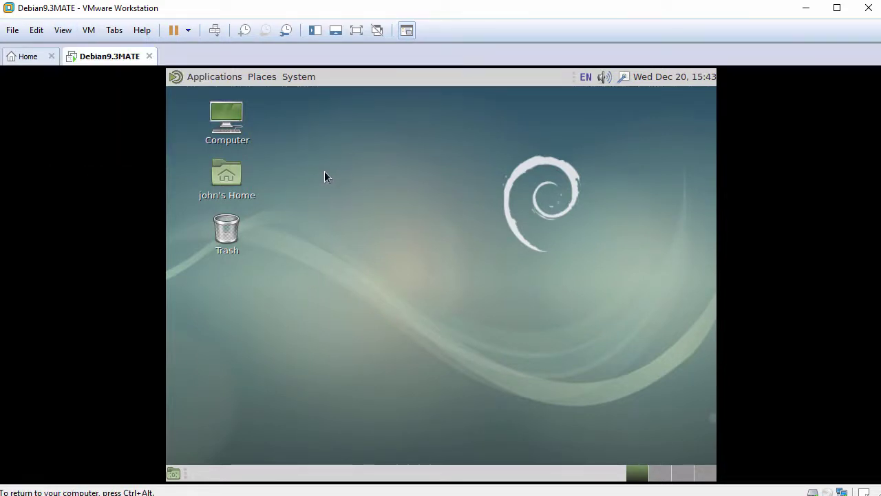
# - Open MATE Terminal, enlarge its text and move the window up so it fits on the desktop
pyautogui.click(209, 81)
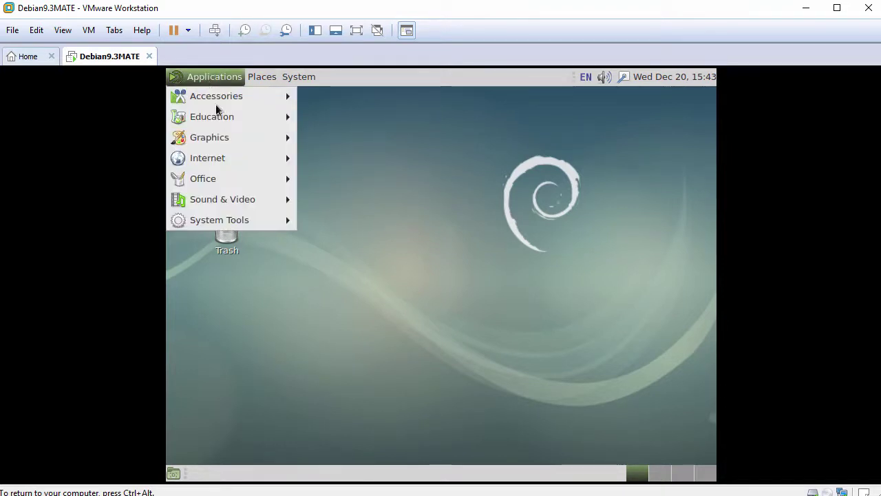
pyautogui.moveTo(232, 219)
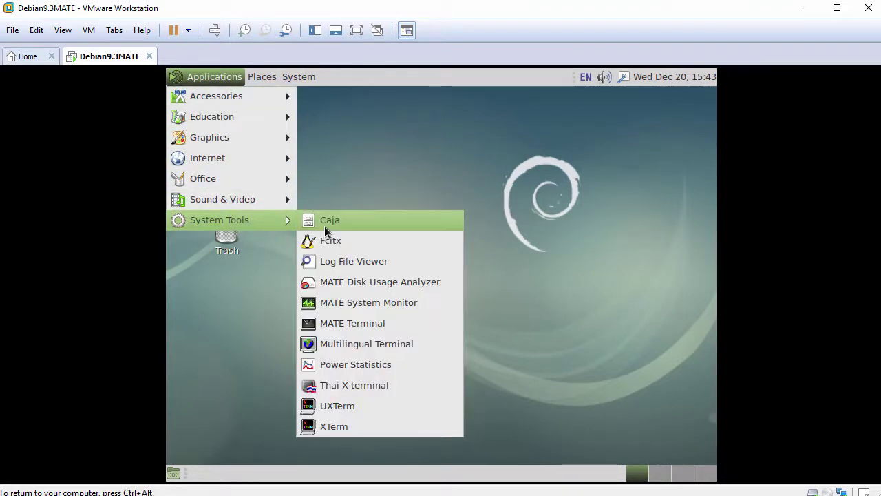
pyautogui.click(350, 325)
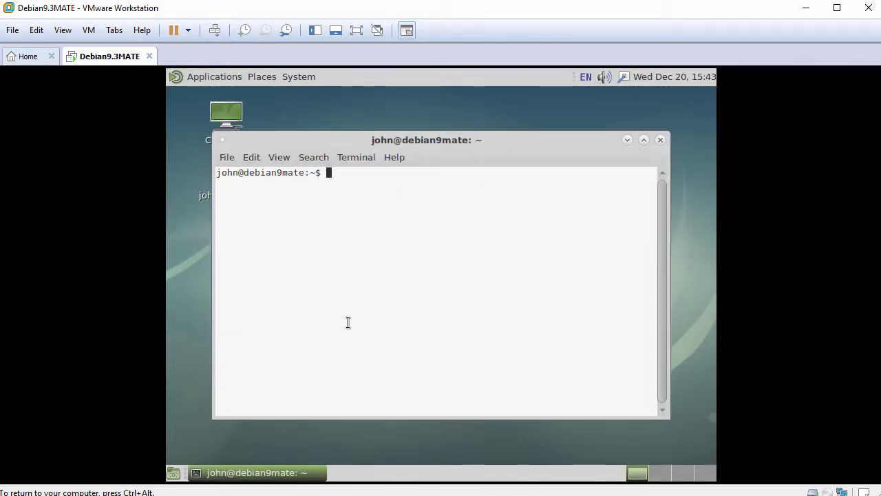
pyautogui.hotkey('ctrl', '+')
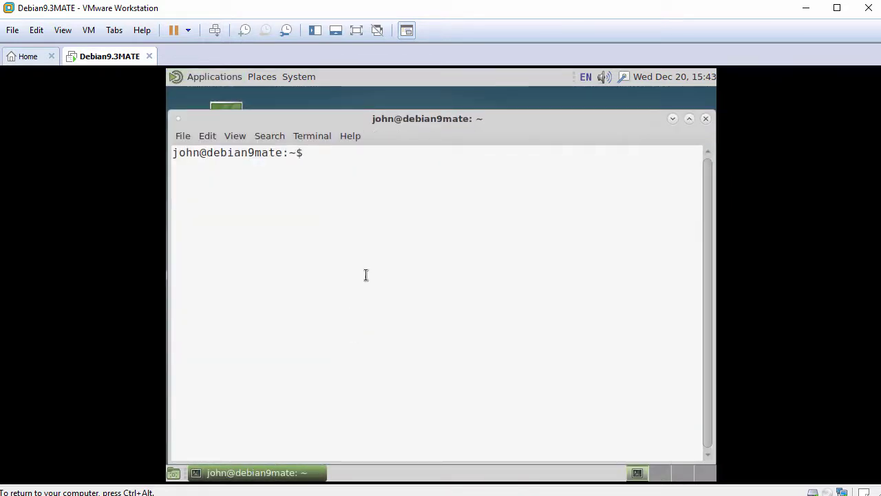
pyautogui.moveTo(391, 124); pyautogui.dragTo(391, 108)
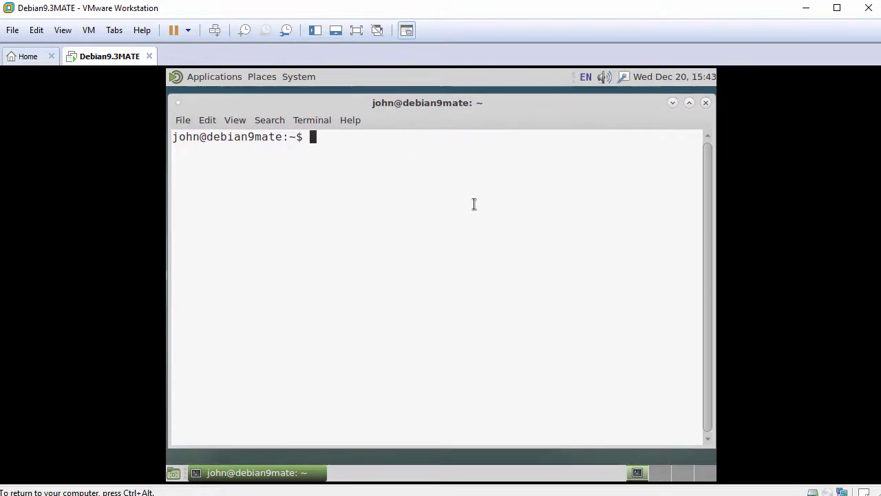
# - Run whoami in the terminal to check the logged-in regular user
pyautogui.press('Return')
pyautogui.write('whoami')
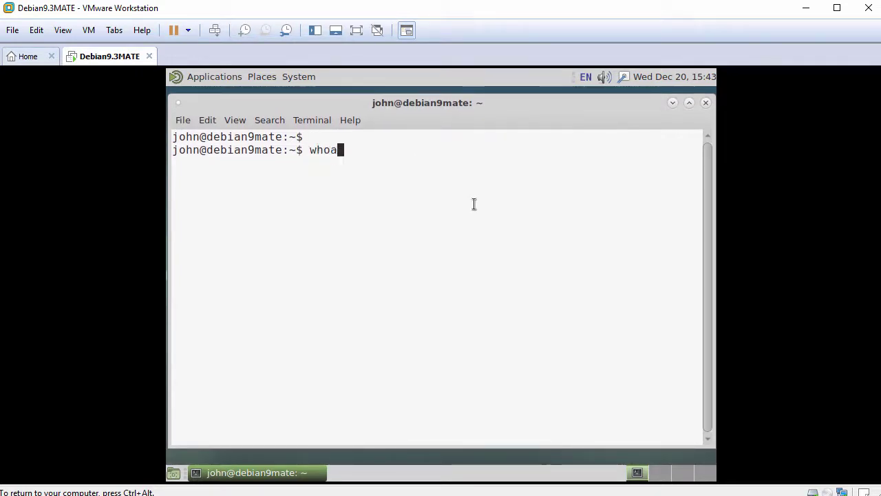
pyautogui.press('Return')
pyautogui.press('Return')
# - Switch to a root login shell with su - and enter the root password
pyautogui.write('su -')
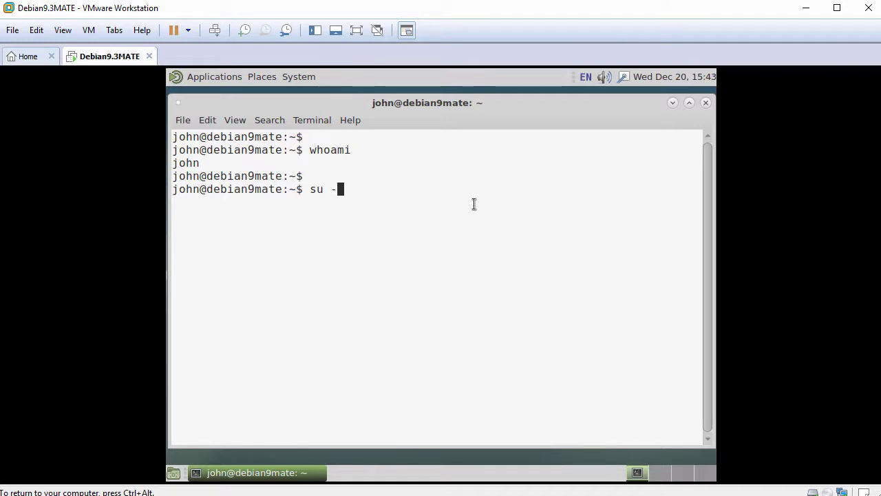
pyautogui.press('Return')
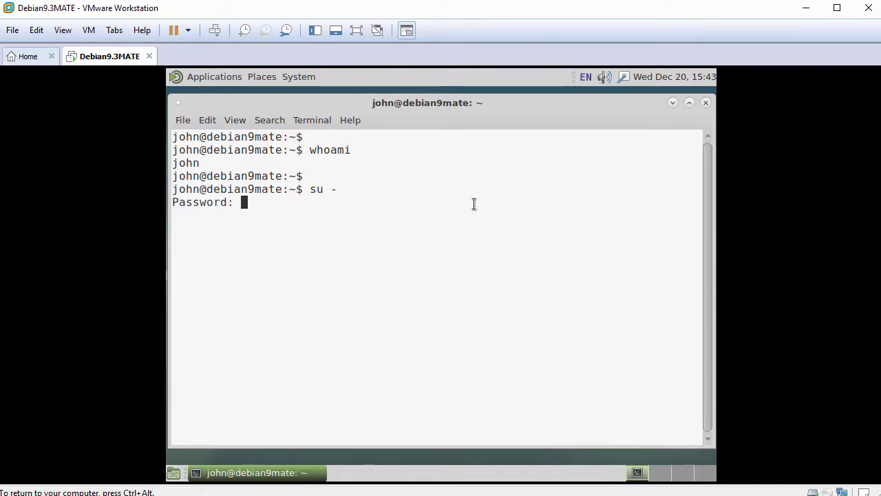
pyautogui.press('Return')
pyautogui.press('Return')
# - Check the current account in the root shell with whoami
pyautogui.write('whoami')
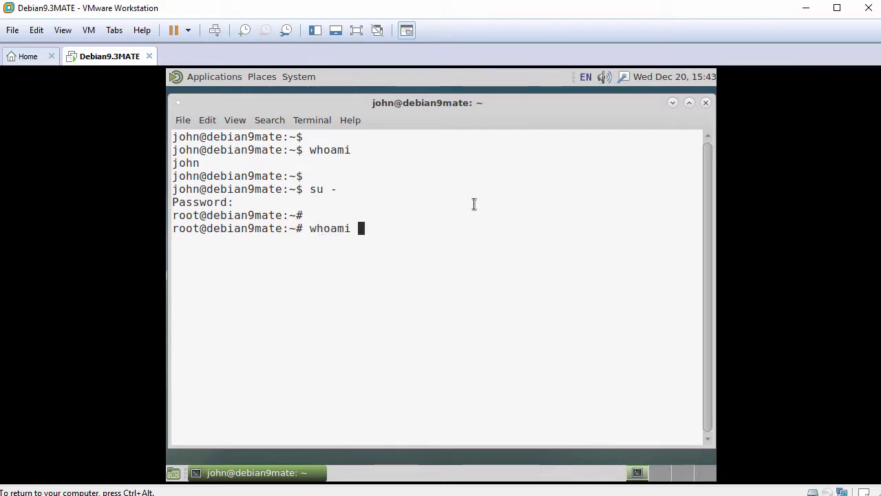
pyautogui.press('Return')
pyautogui.press('Return')
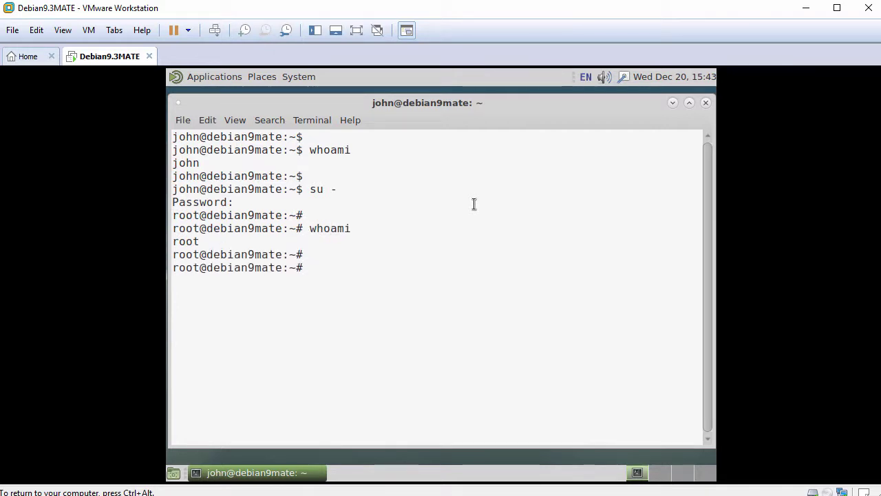
pyautogui.write('ping -c 3 www.google.com')
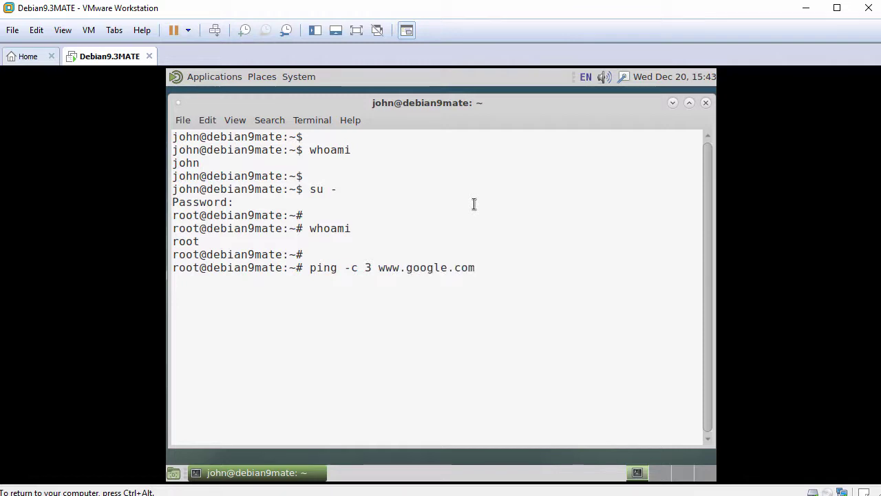
pyautogui.press('Return')
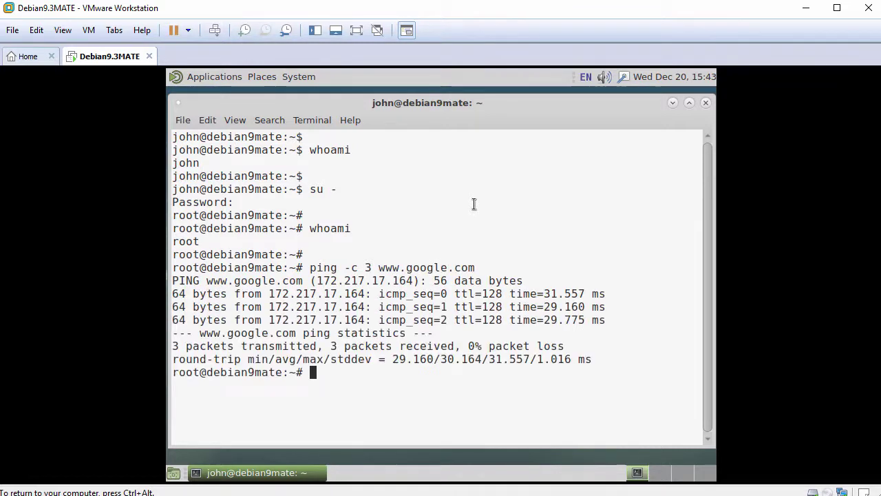
pyautogui.press('Return')
# - Refresh the package lists with apt-get update
pyautogui.write('apt-get ')
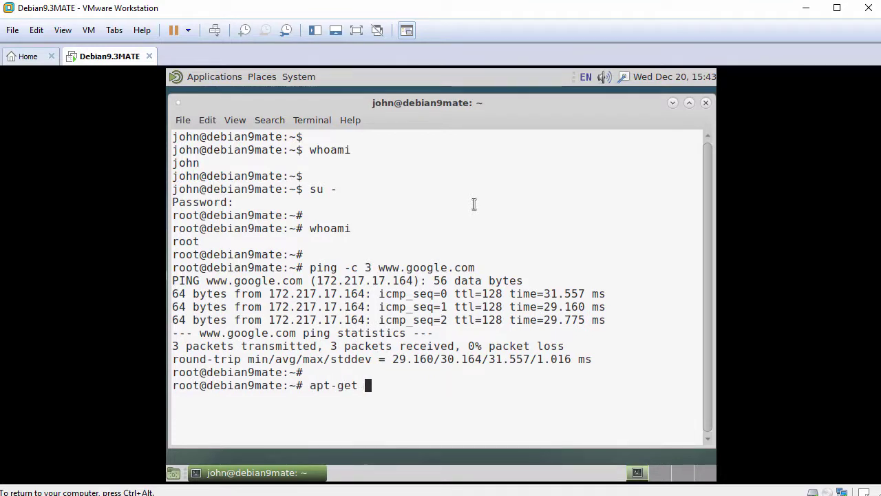
pyautogui.write('update')
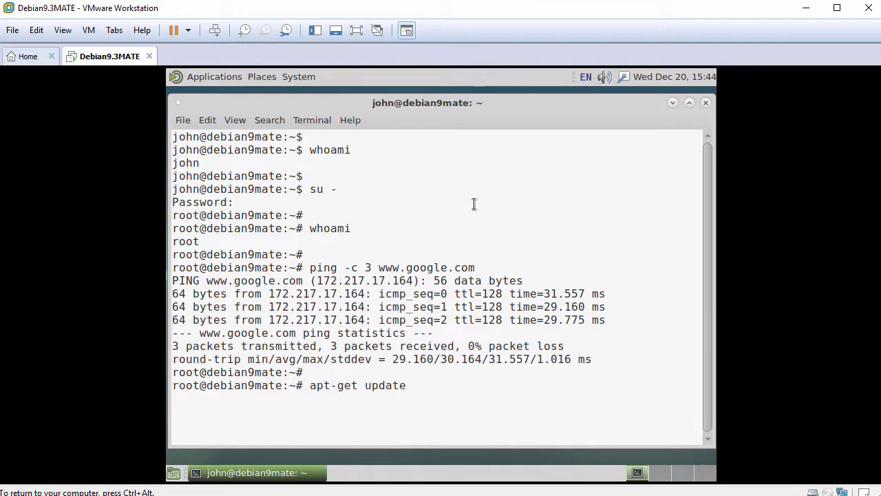
pyautogui.press('Return')
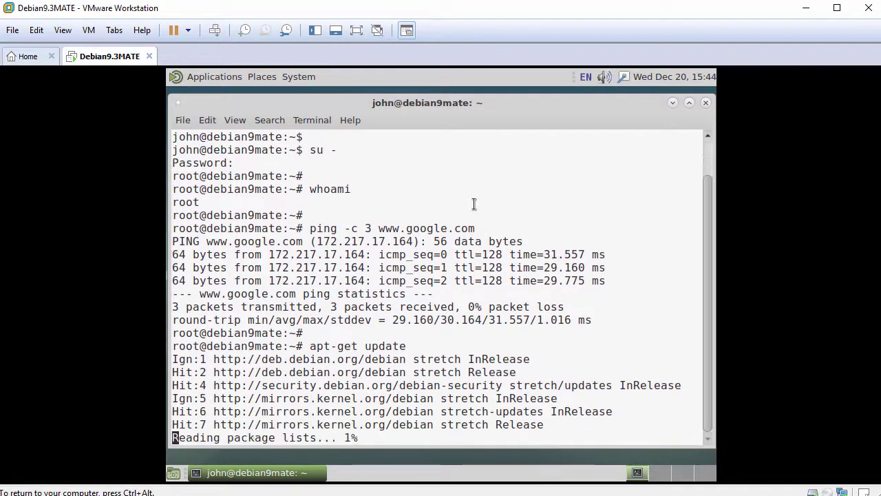
pyautogui.press('Return')
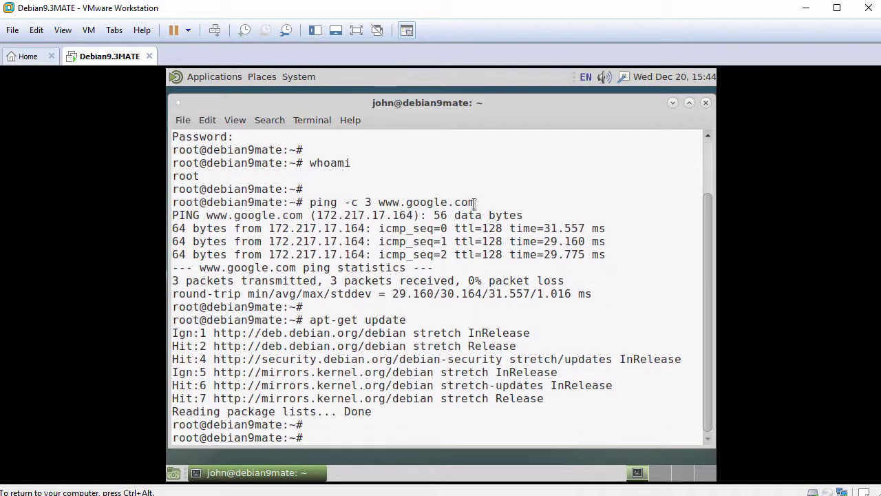
# - Install the open-vm-tools-desktop package with apt-get and agree to continue with its additional packages
pyautogui.write('apt-get in')
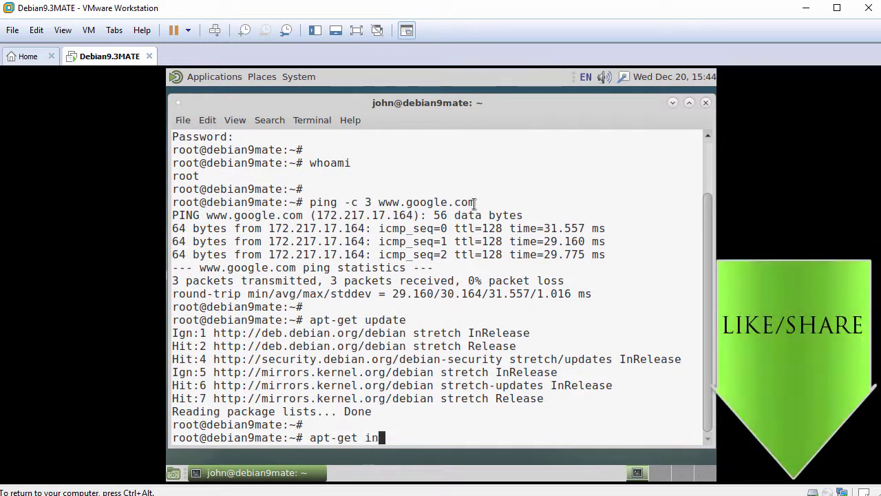
pyautogui.write('stall open')
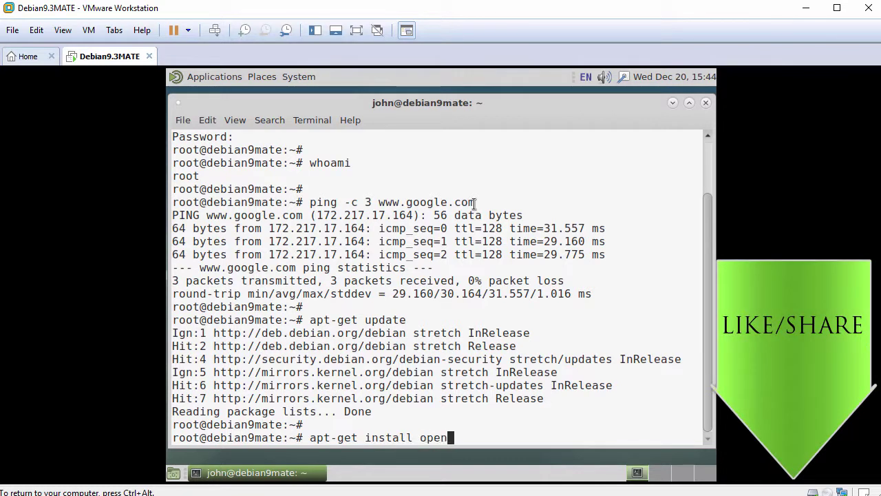
pyautogui.write('-vm-tools-des')
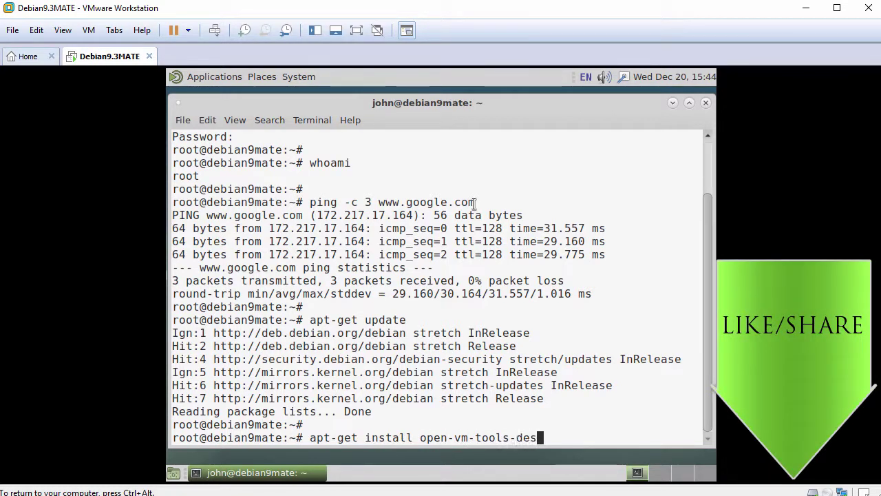
pyautogui.write('ktop')
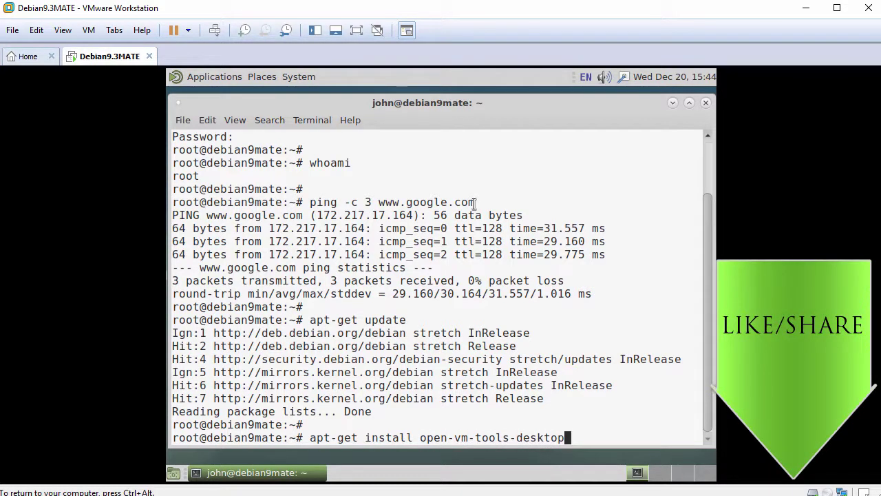
pyautogui.press('Return')
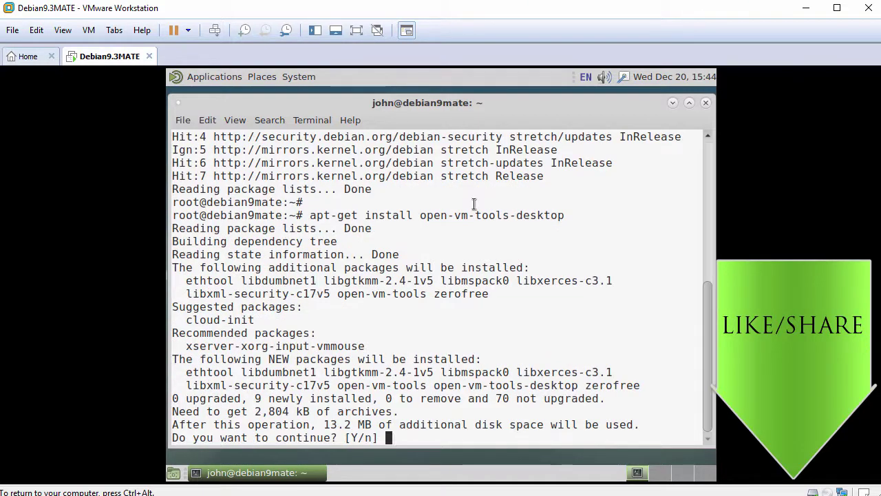
pyautogui.write('y')
pyautogui.press('Return')
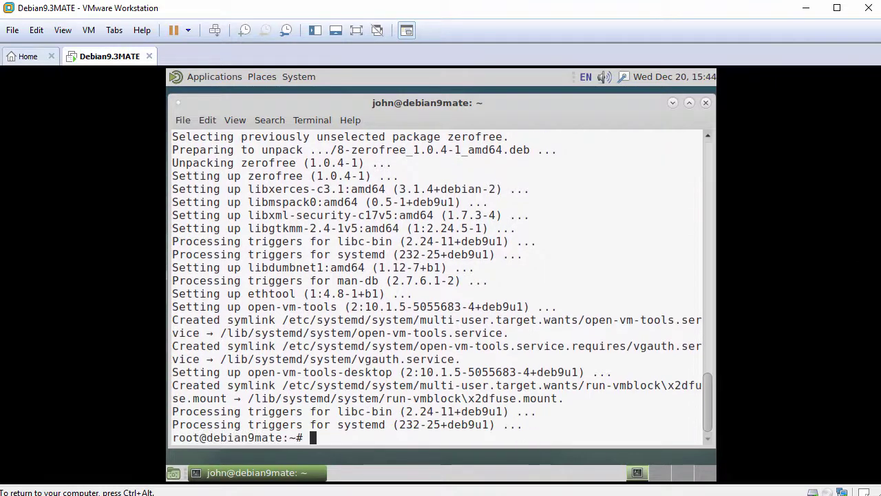
pyautogui.press('Return')
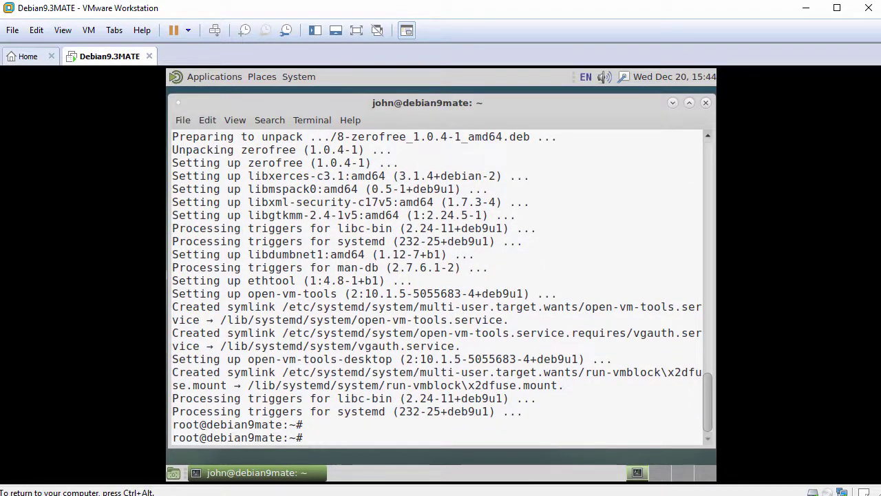
# - Close the terminal despite its running process, then restart the guest system and boot the Debian GNU/Linux entry
pyautogui.click(706, 103)
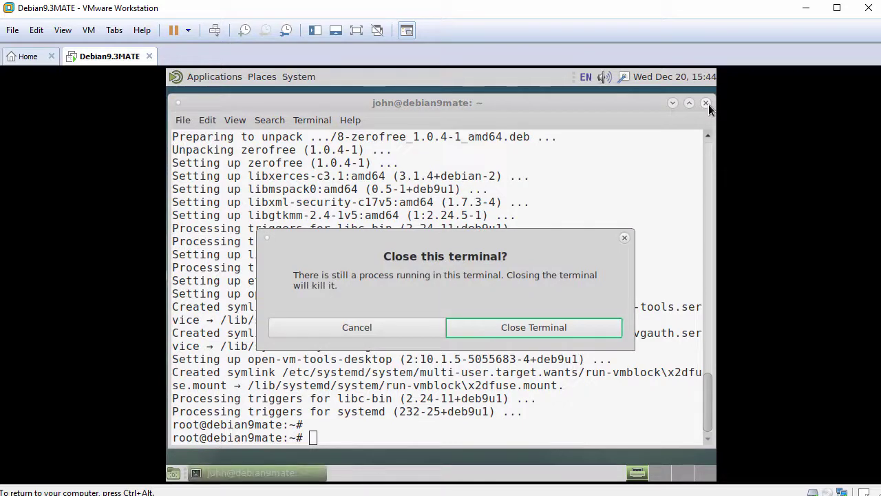
pyautogui.click(513, 330)
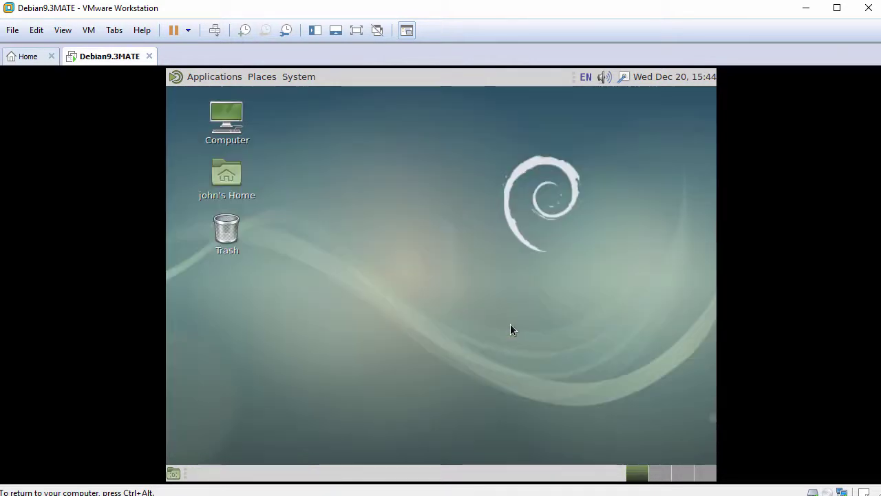
pyautogui.click(297, 78)
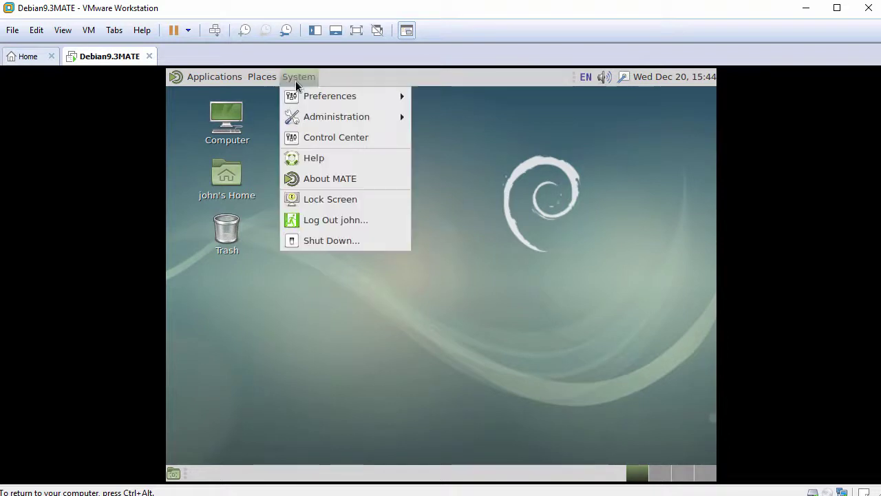
pyautogui.click(320, 242)
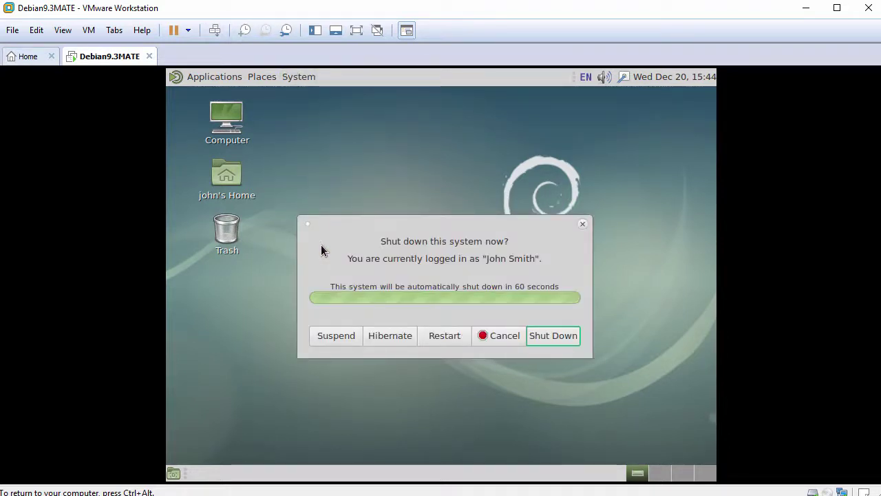
pyautogui.click(436, 338)
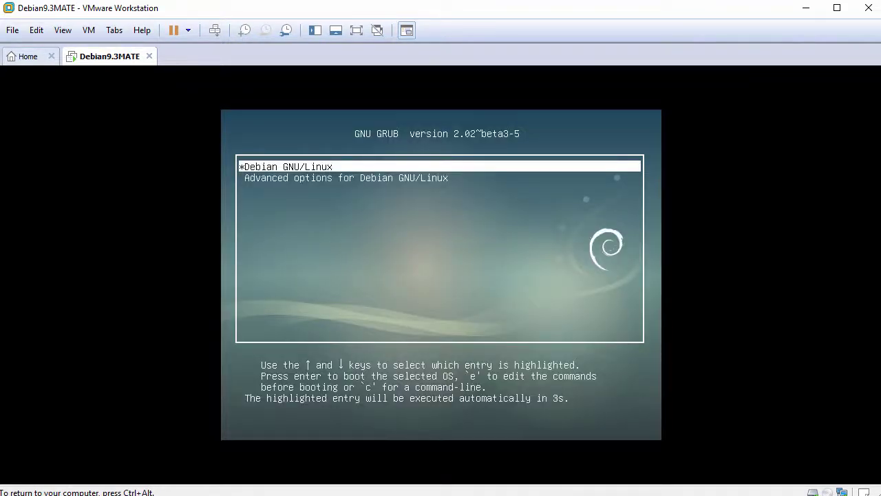
pyautogui.press('Return')
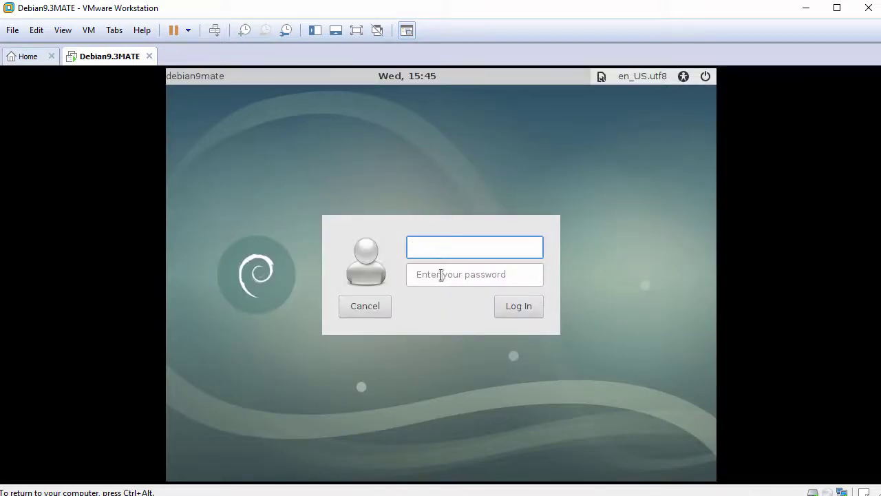
# - Log in to the MATE desktop with the regular user's name and account password
pyautogui.write('n')
pyautogui.click(441, 275)
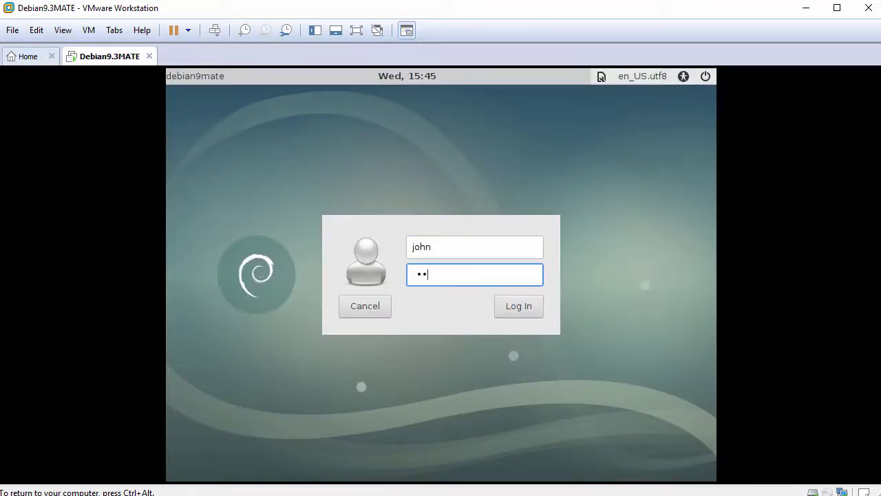
pyautogui.press('Return')
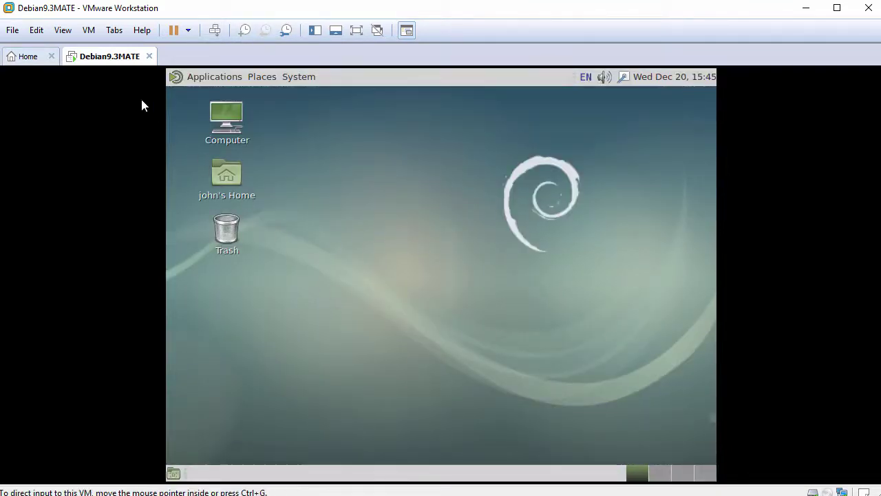
# - Fit the guest display to the virtual machine window with Fit Guest Now
pyautogui.click(63, 30)
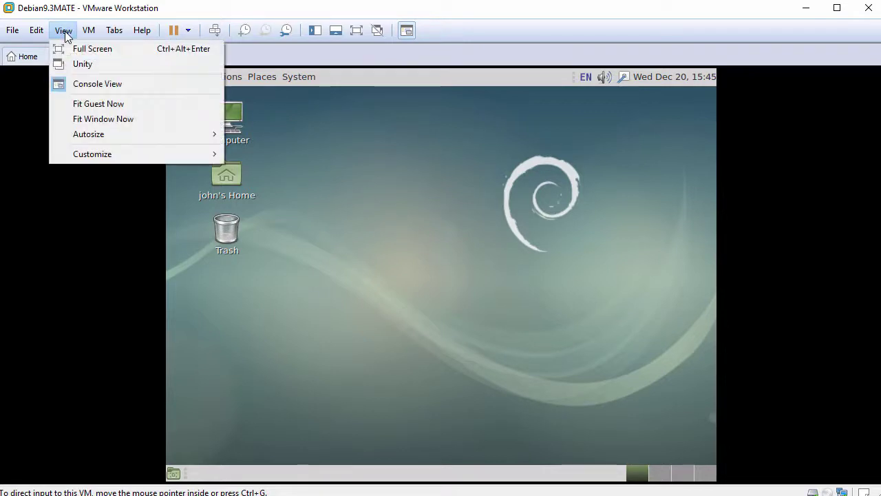
pyautogui.click(109, 107)
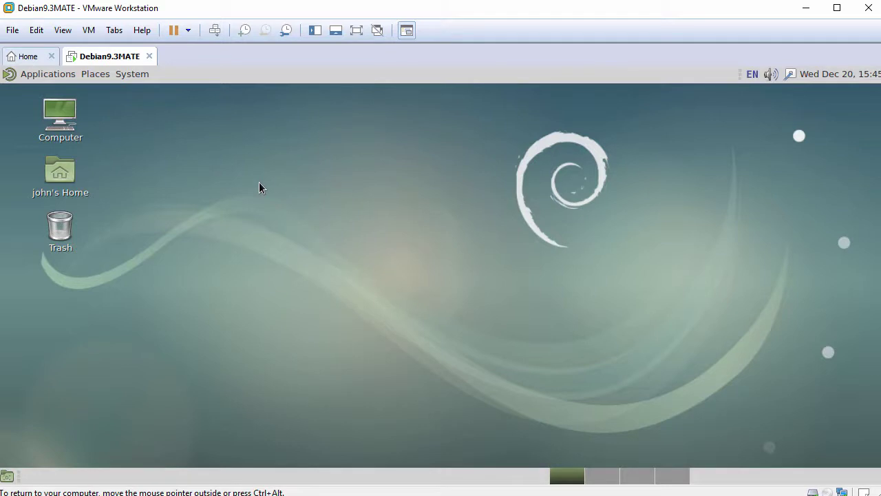
# - Open the user's home folder and copy FileFromHost.txt into it from the host
pyautogui.doubleClick(46, 181)
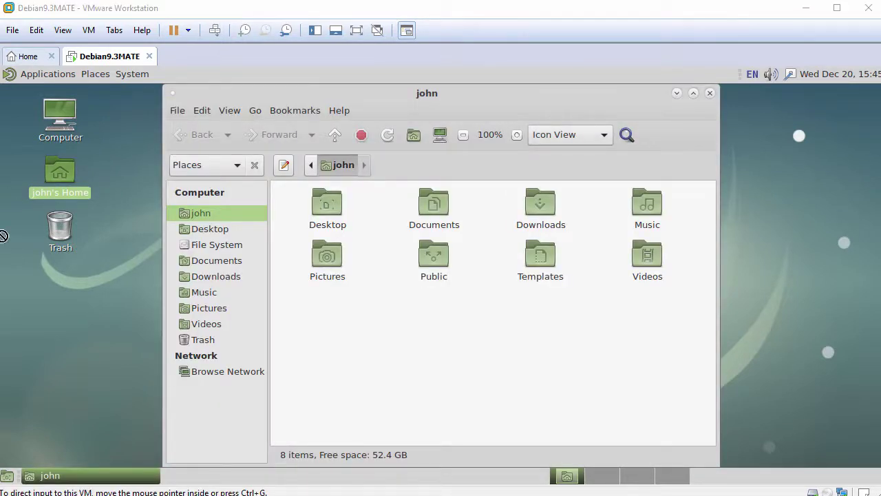
pyautogui.moveTo(5, 237); pyautogui.dragTo(394, 314)
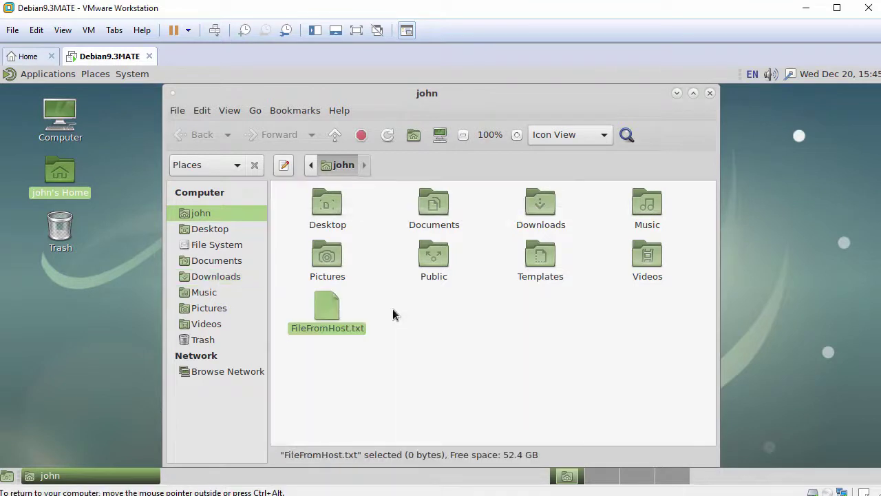
pyautogui.click(358, 340)
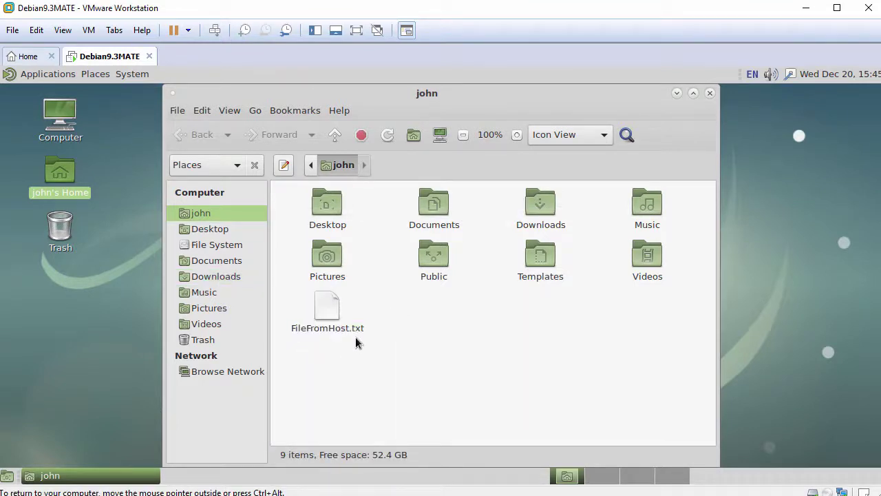
# - Display FileFromHost.txt in Pluma and paste the host clipboard text "This text has been copied from the host clipboard" into it
pyautogui.doubleClick(328, 317)
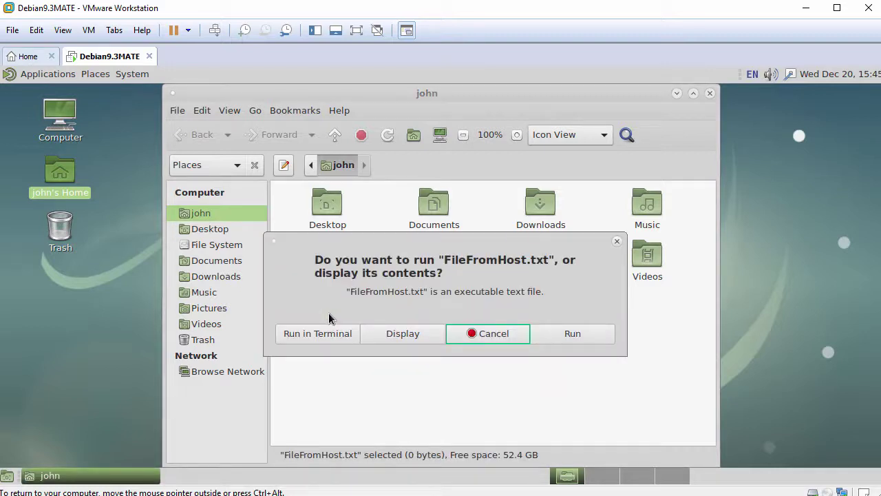
pyautogui.click(403, 334)
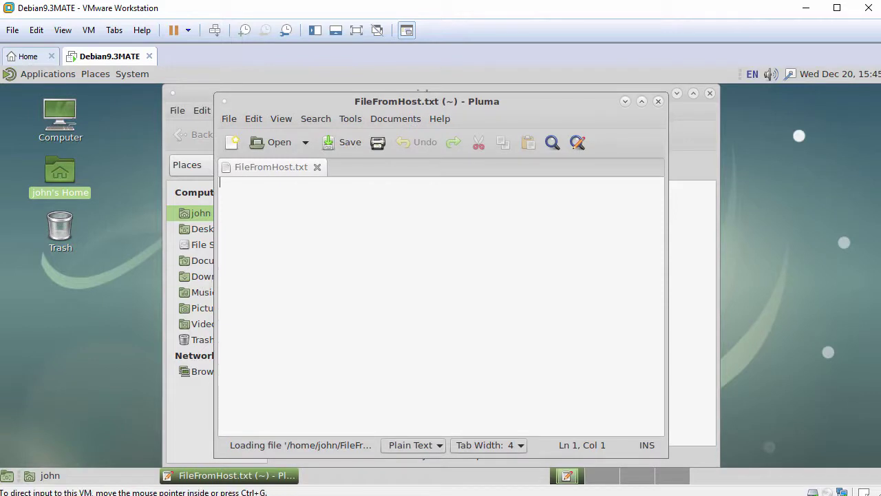
pyautogui.rightClick(352, 232)
pyautogui.click(380, 323)
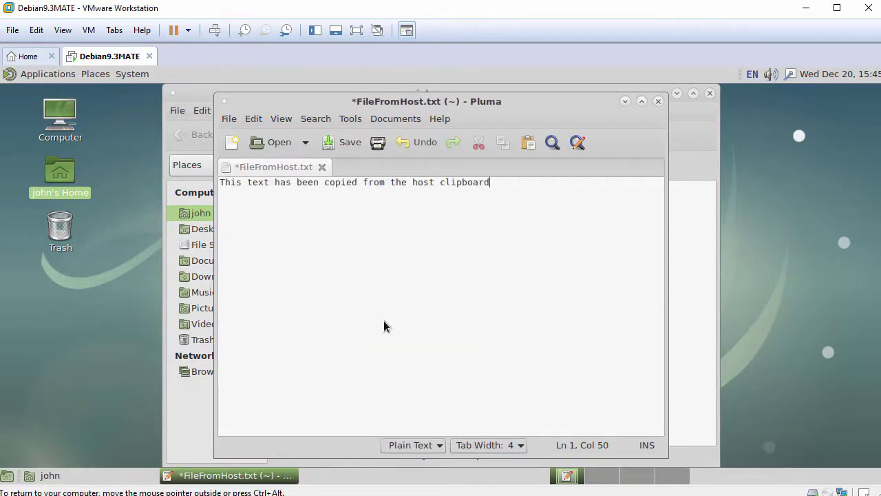
# - Select the pasted line to show it, close FileFromHost.txt without saving and close the home folder window
pyautogui.moveTo(221, 184); pyautogui.dragTo(510, 186)
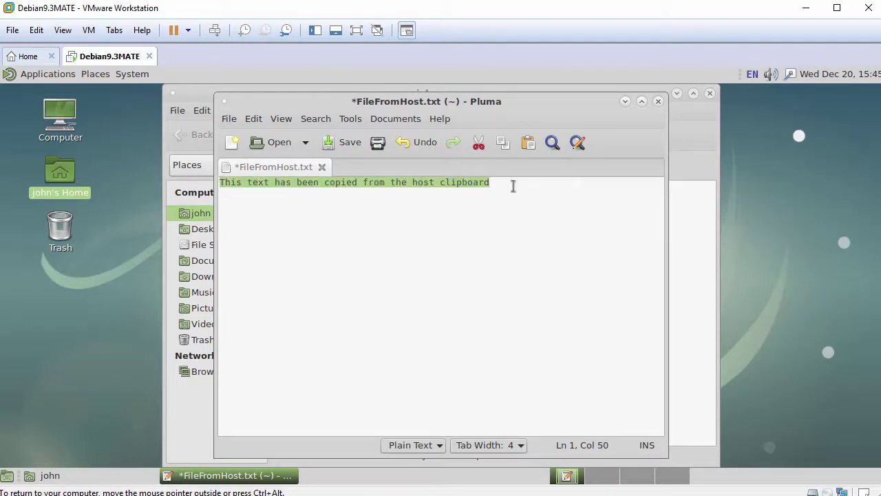
pyautogui.click(658, 103)
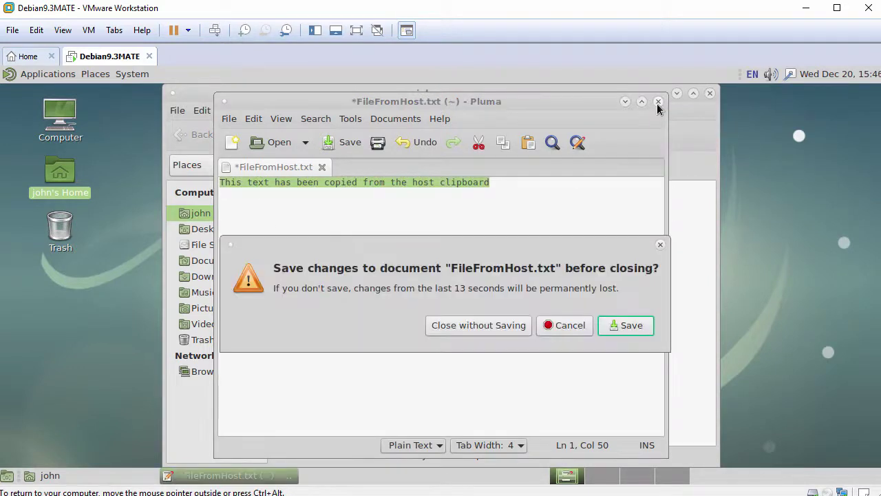
pyautogui.click(479, 325)
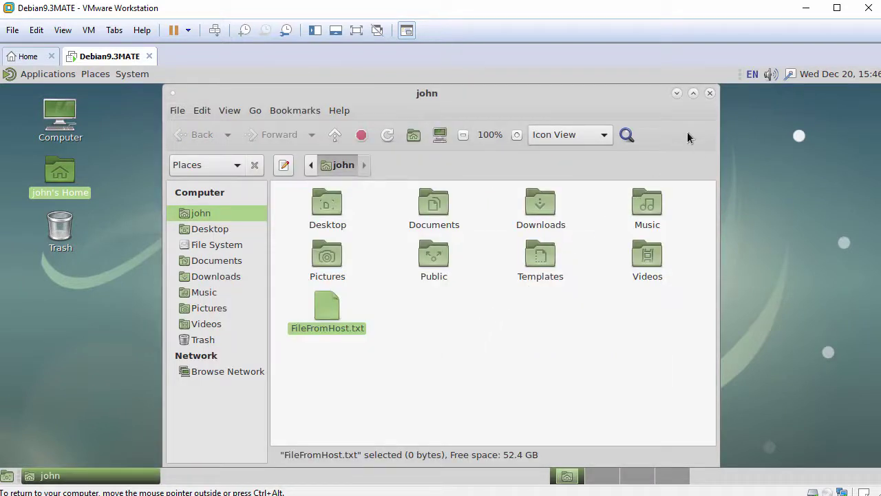
pyautogui.click(707, 94)
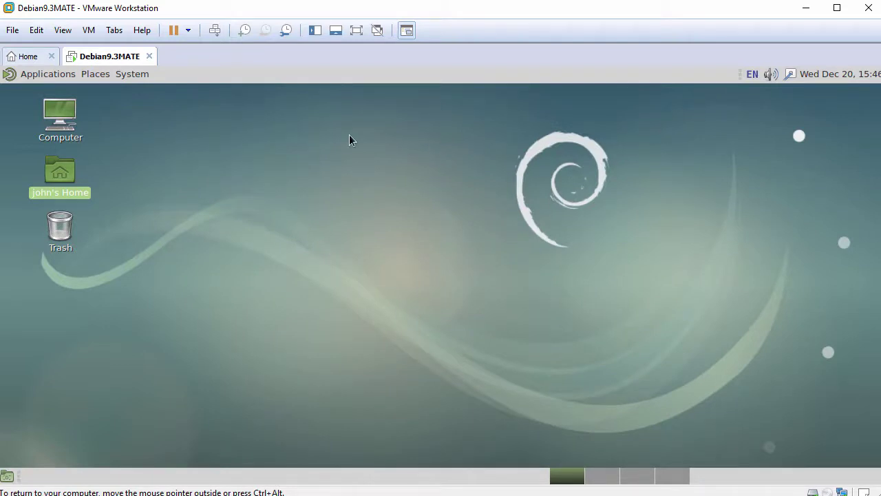
# - Examine the desktop's Appearance Preferences, covering the available backgrounds, fonts and interface options, and close the window unchanged
pyautogui.rightClick(308, 133)
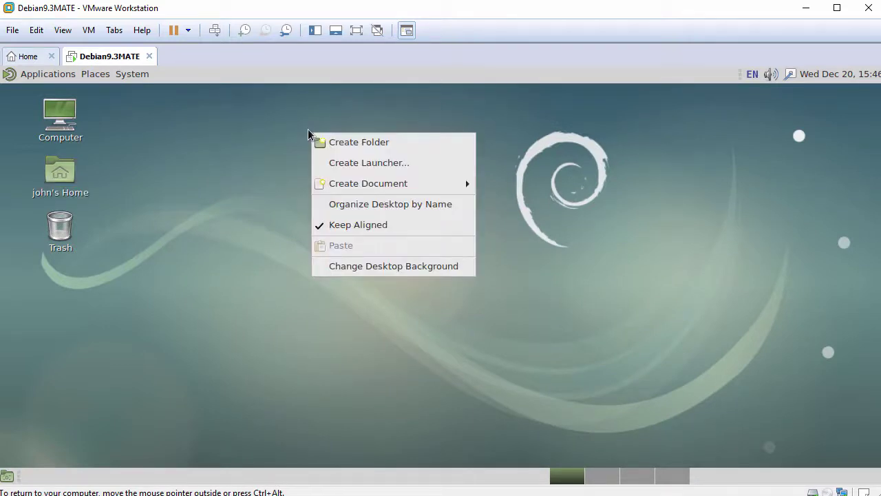
pyautogui.click(367, 266)
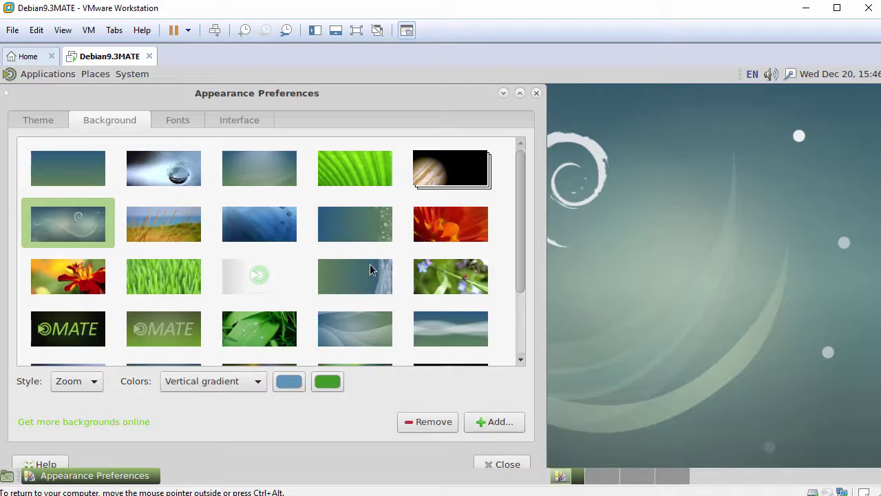
pyautogui.scroll(-5, 518, 275)
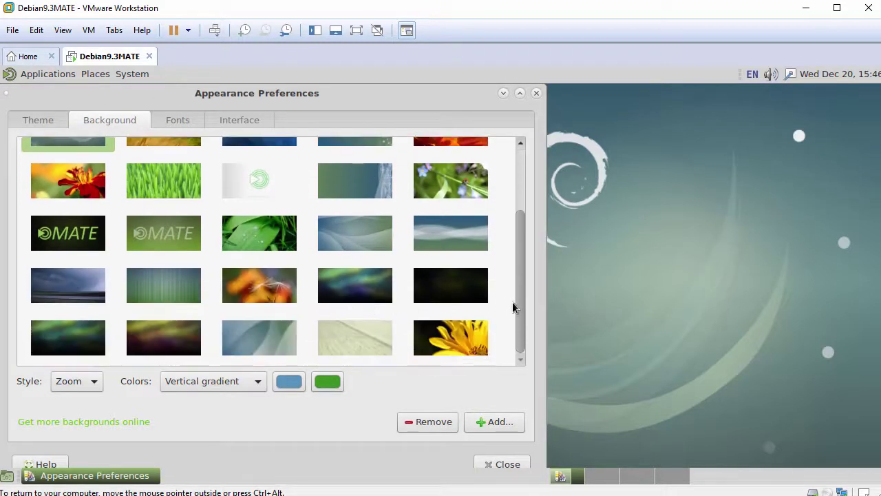
pyautogui.moveTo(514, 276); pyautogui.dragTo(517, 214)
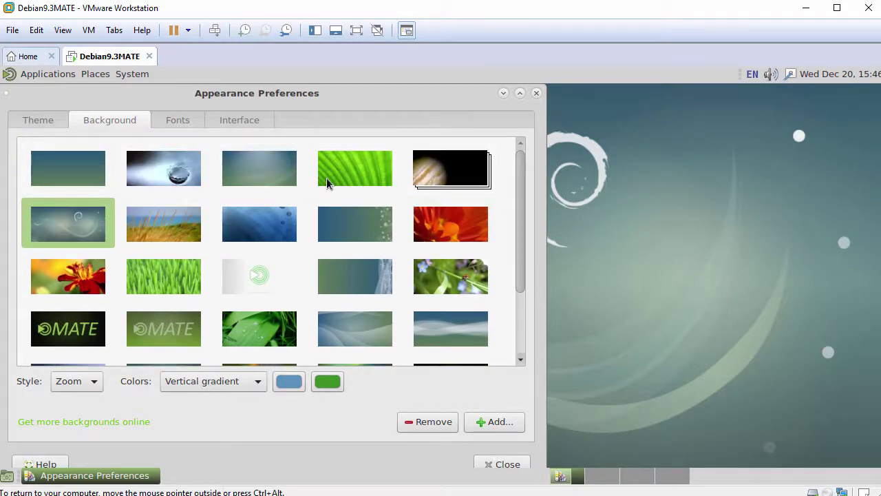
pyautogui.click(189, 124)
pyautogui.click(236, 121)
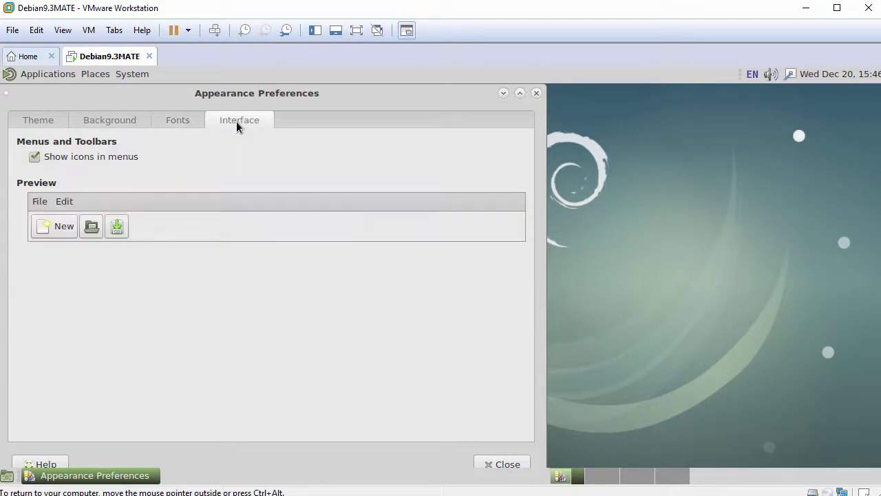
pyautogui.click(536, 94)
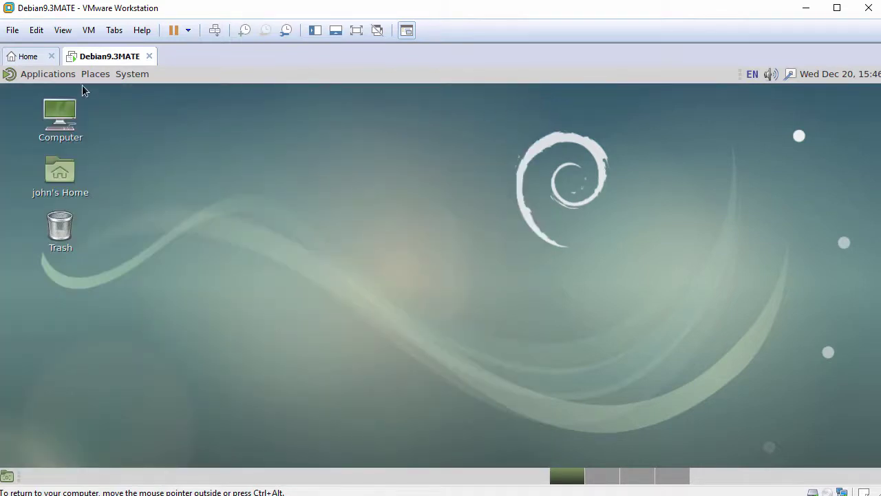
# - Open MATE Terminal, enlarge its text and reposition and widen the window to fill most of the desktop
pyautogui.click(53, 75)
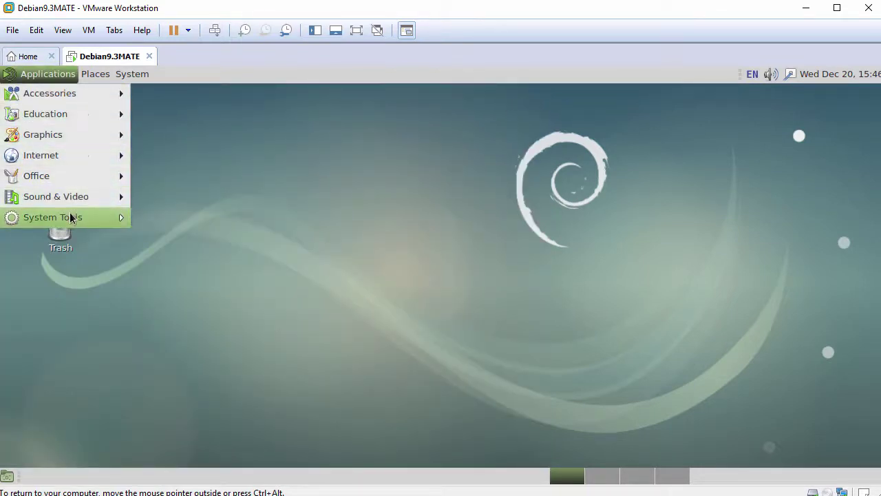
pyautogui.moveTo(71, 218)
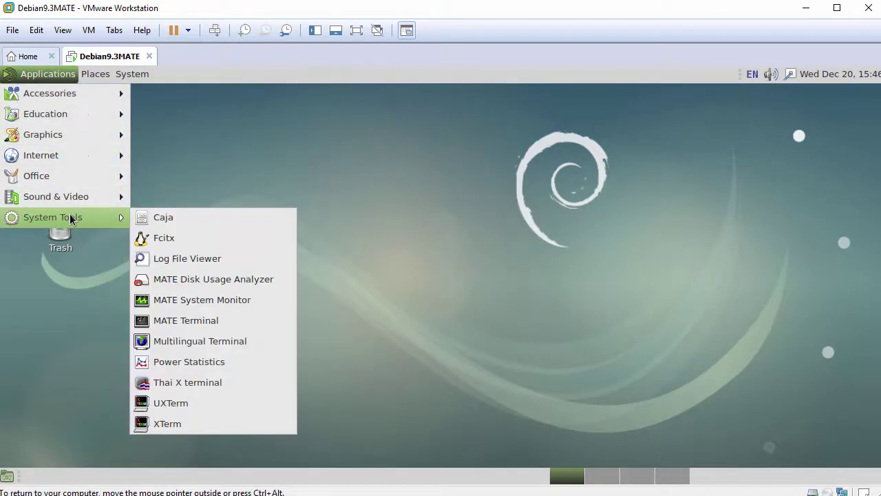
pyautogui.click(206, 323)
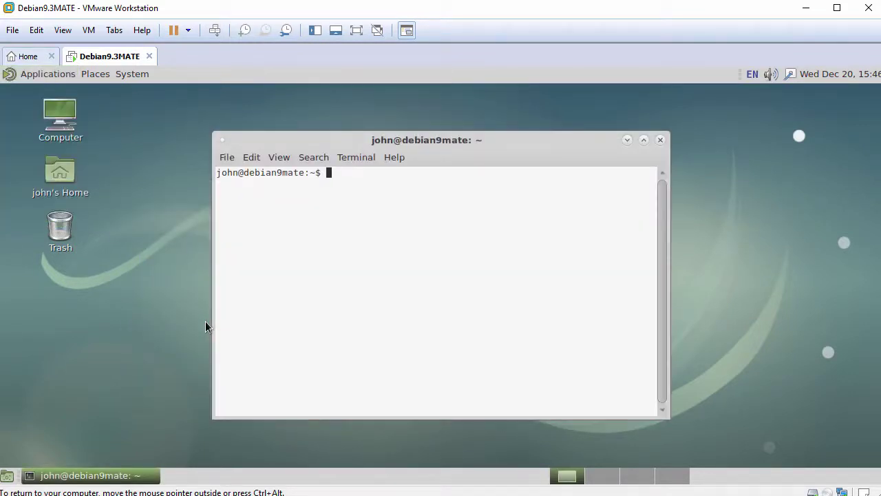
pyautogui.hotkey('ctrl', '+')
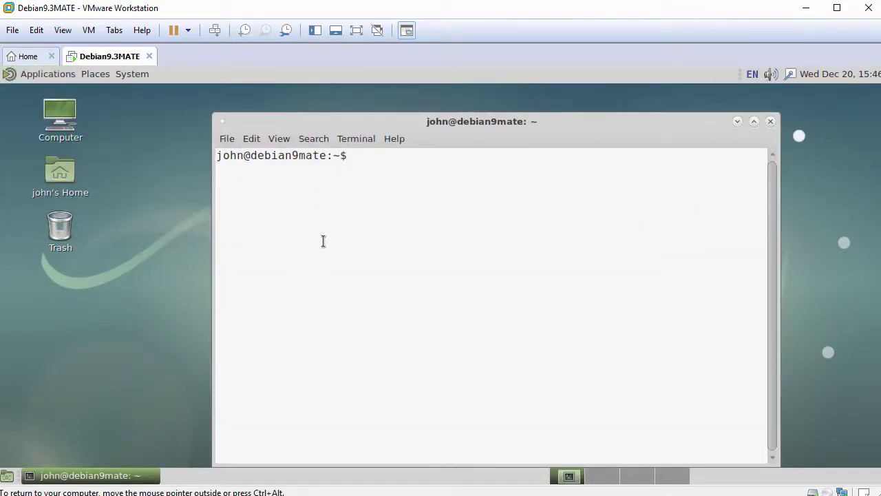
pyautogui.moveTo(345, 124); pyautogui.dragTo(233, 108)
pyautogui.moveTo(661, 230); pyautogui.dragTo(821, 254)
pyautogui.press('Return')
# - Run hostnamectl and cat /etc/debian_version to show the system details and the Debian release
pyautogui.write('hostnamectl')
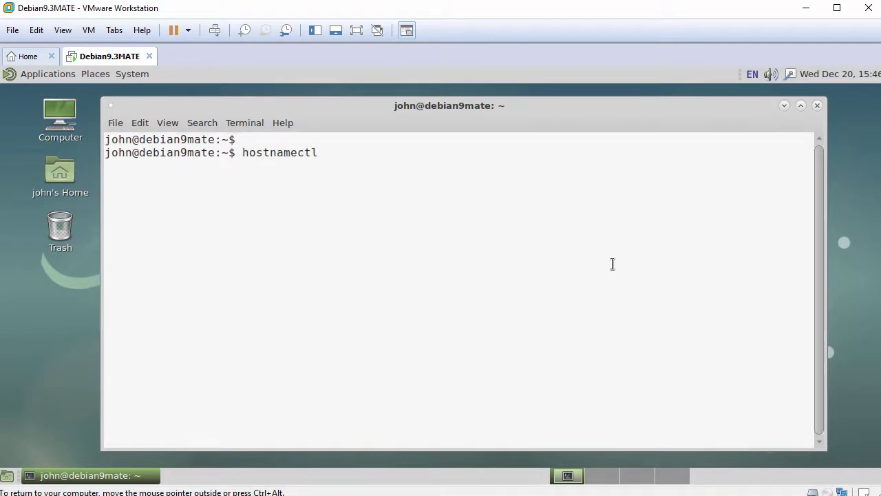
pyautogui.press('Return')
pyautogui.press('Return')
pyautogui.write('cat')
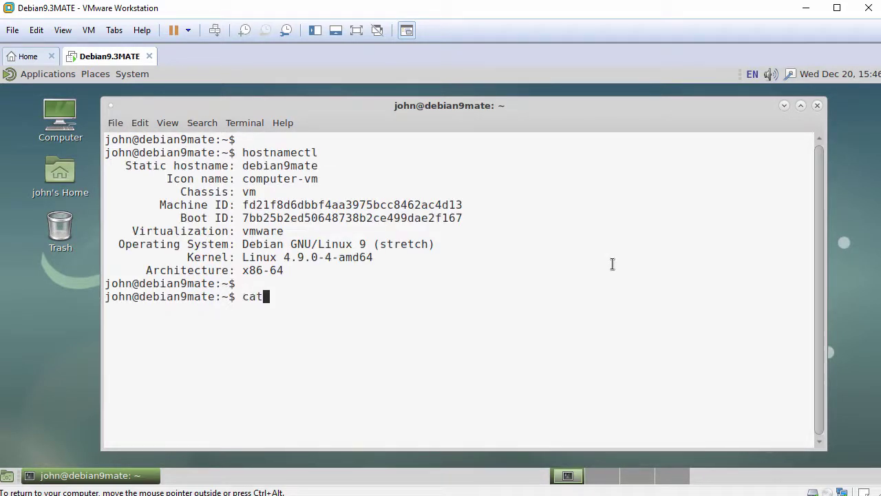
pyautogui.write(' /etc/debi')
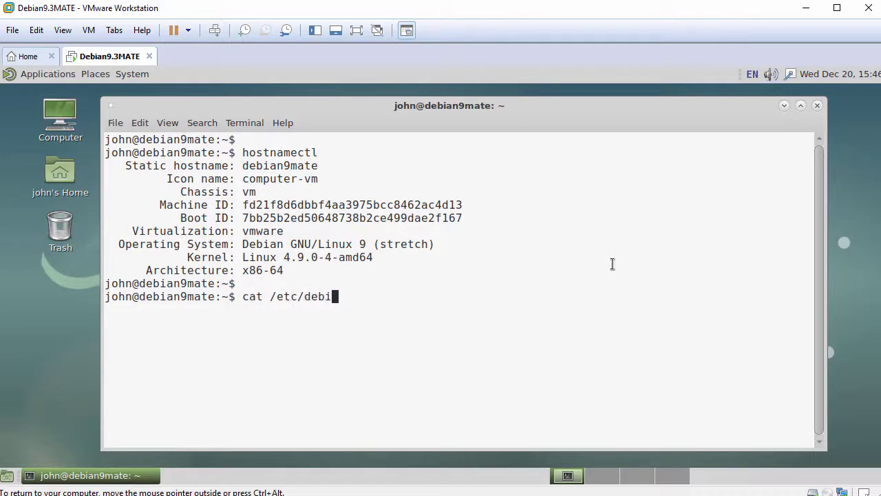
pyautogui.press('Tab')
pyautogui.press('Return')
pyautogui.press('Return')
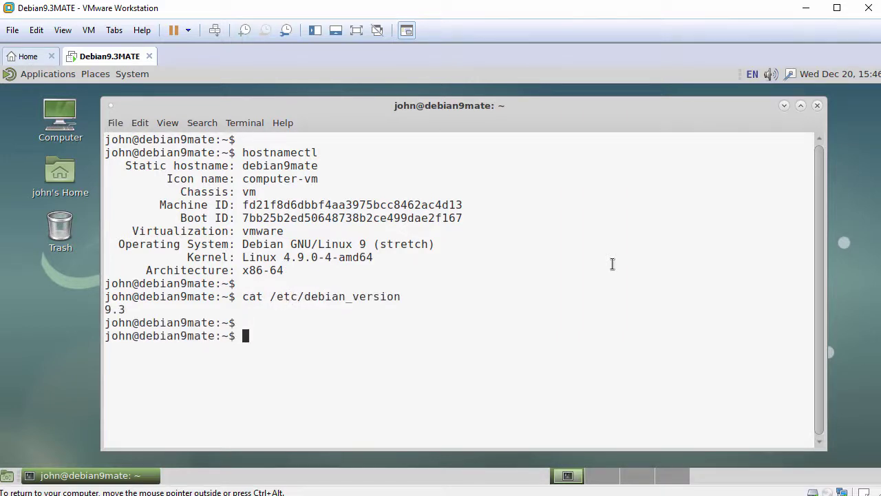
# - Check the service with systemctl status open-vm-tools and highlight its Active state in the output
pyautogui.write('systemctl ')
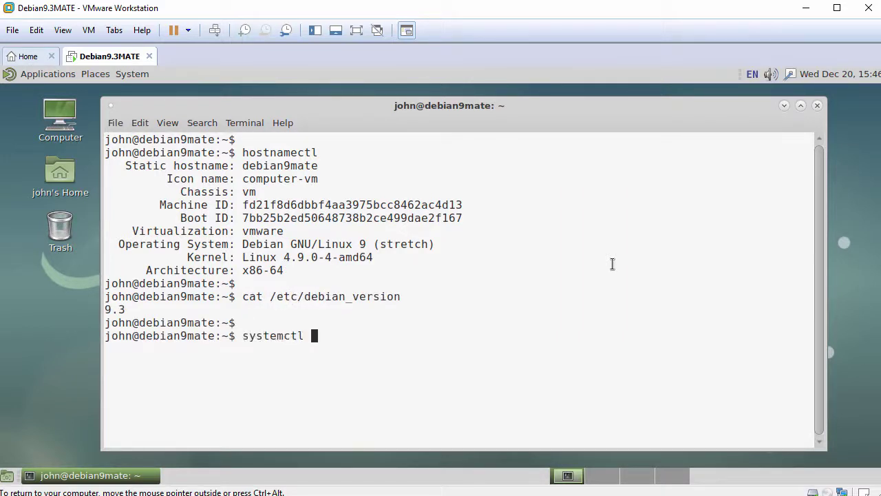
pyautogui.write('status open')
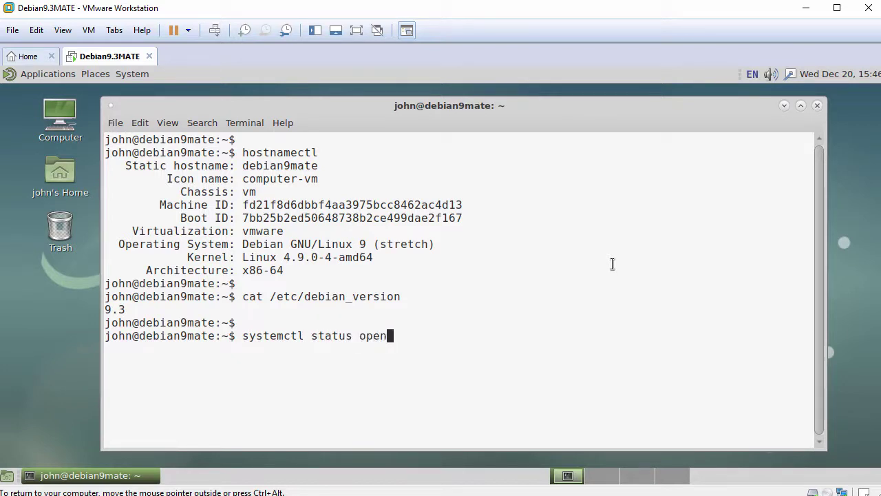
pyautogui.write('-vm-tools')
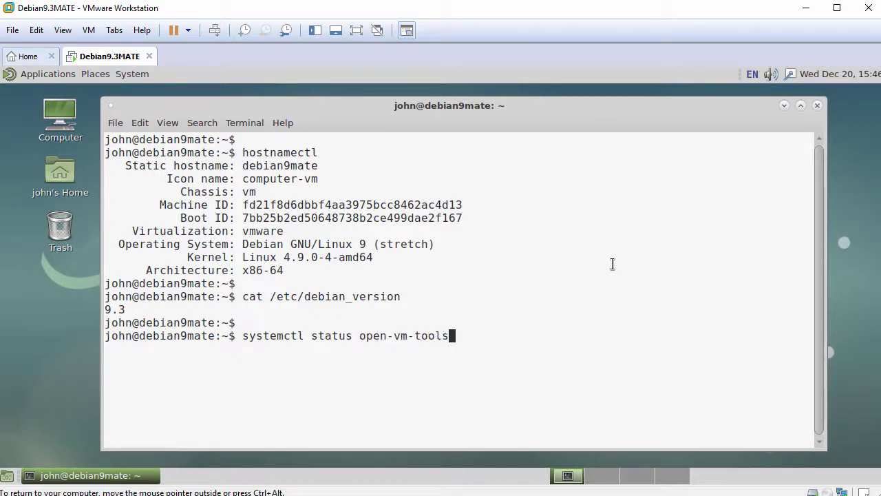
pyautogui.press('Return')
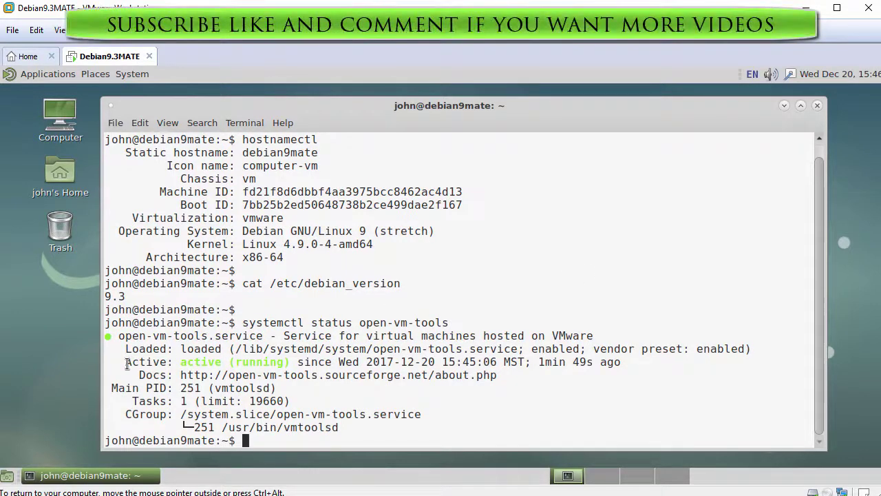
pyautogui.moveTo(126, 362); pyautogui.dragTo(293, 365)
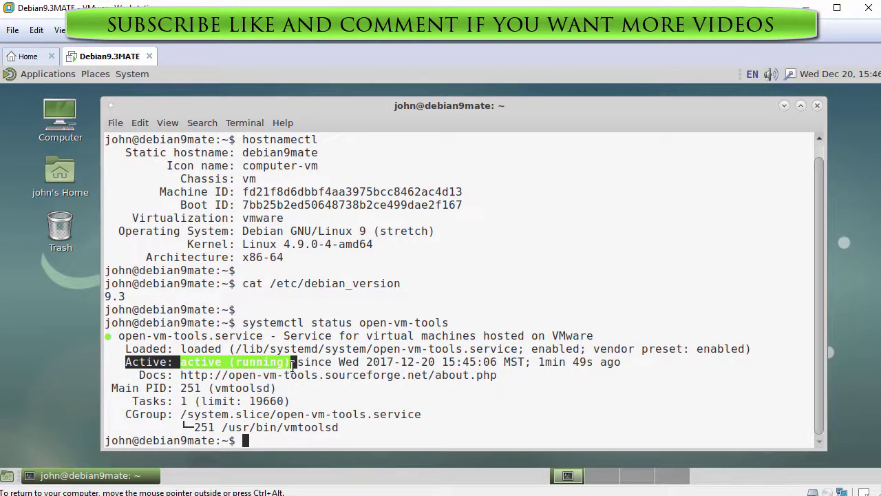
pyautogui.press('Return')
pyautogui.write('ping')
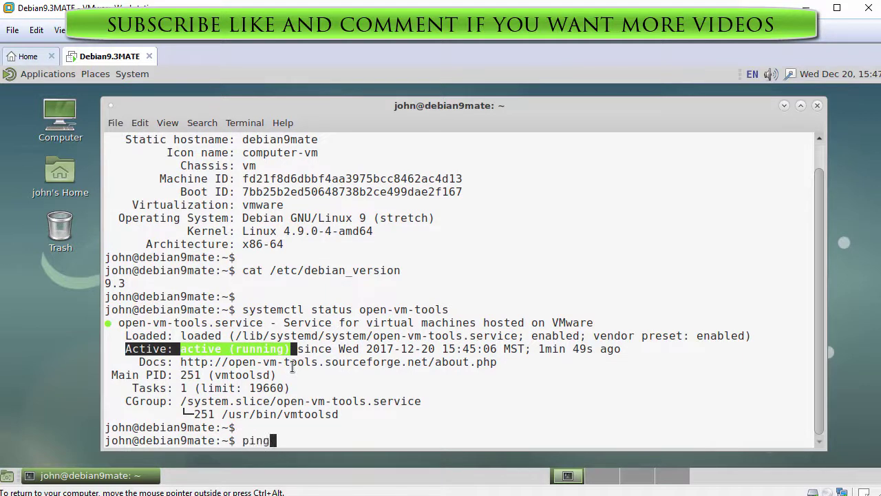
pyautogui.write(' -c 3 www.go')
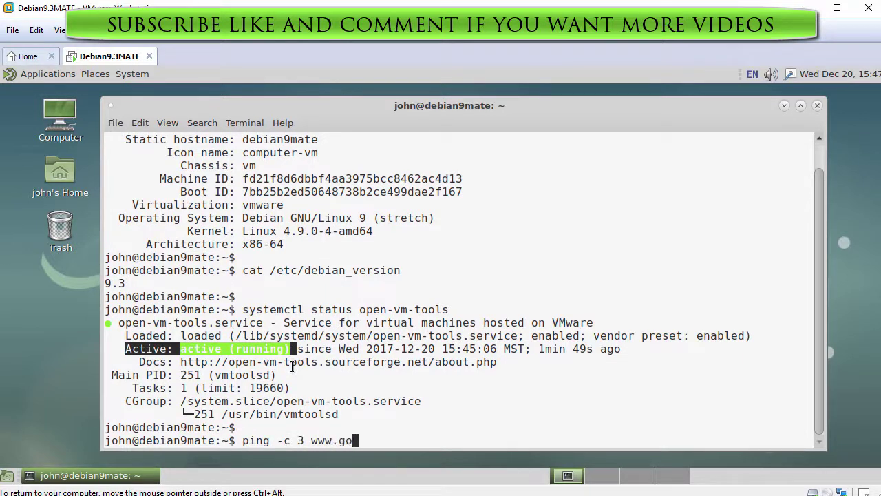
pyautogui.write('ogle.com')
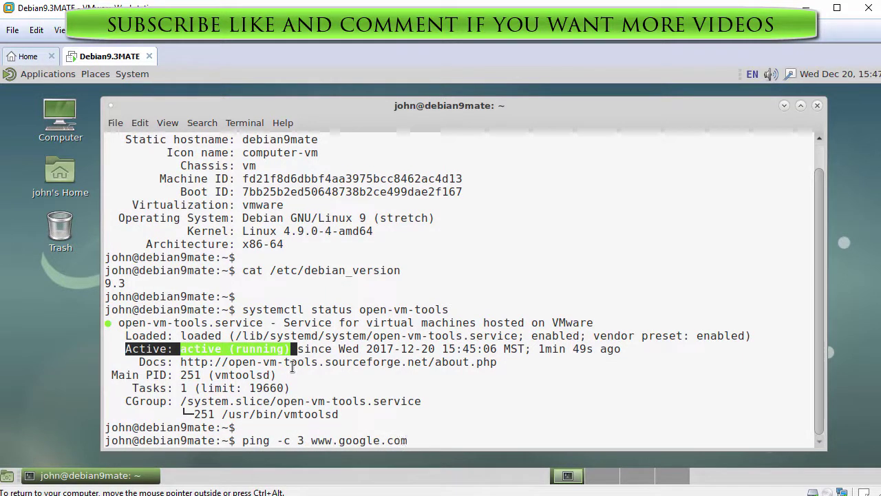
pyautogui.press('Return')
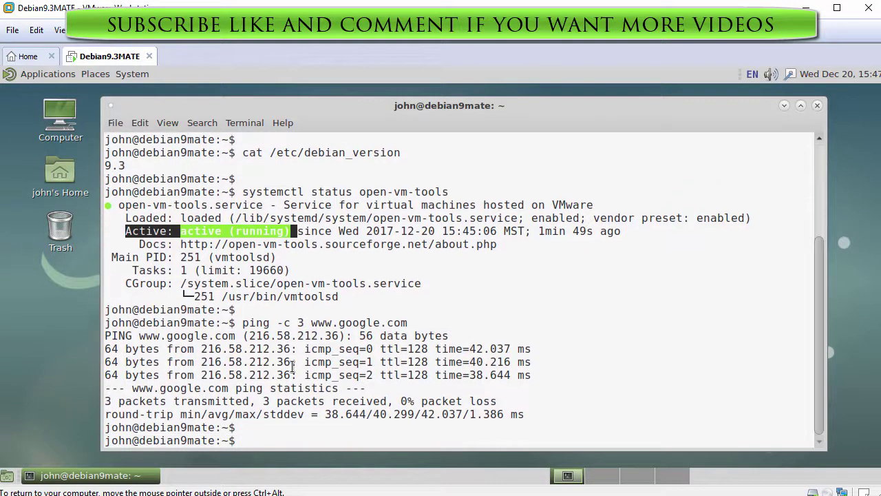
pyautogui.write('exit')
pyautogui.press('Return')
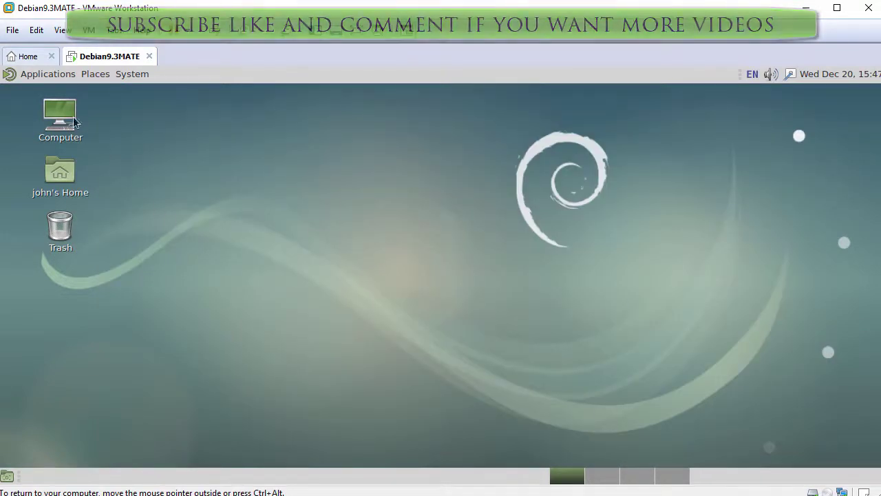
# - Look through the installed applications by category, from Accessories to System Tools, and the list of places
pyautogui.click(34, 77)
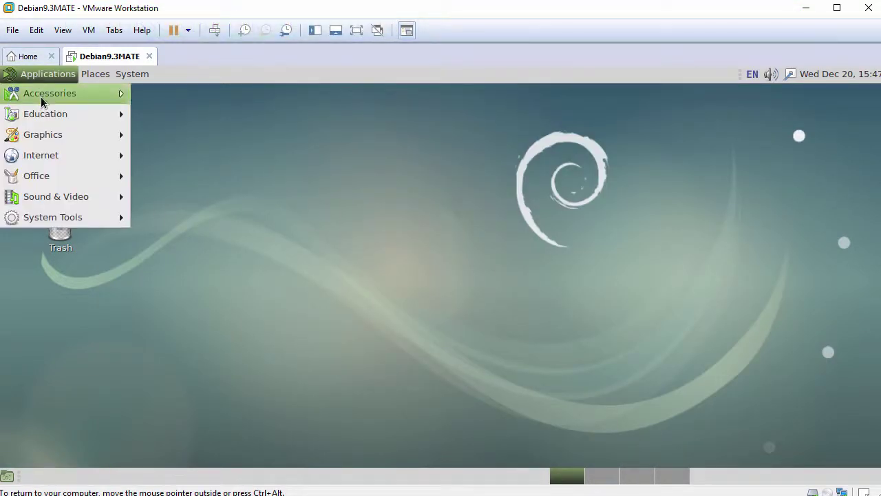
pyautogui.moveTo(44, 121)
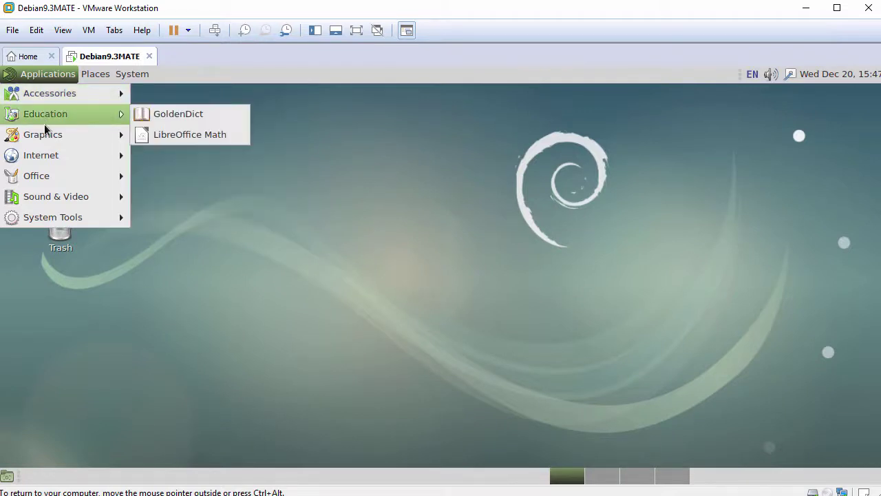
pyautogui.moveTo(44, 138)
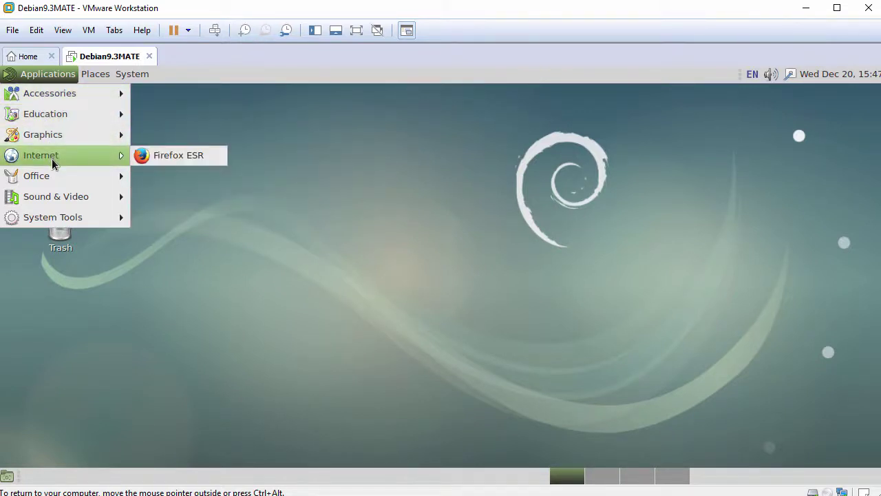
pyautogui.moveTo(53, 178)
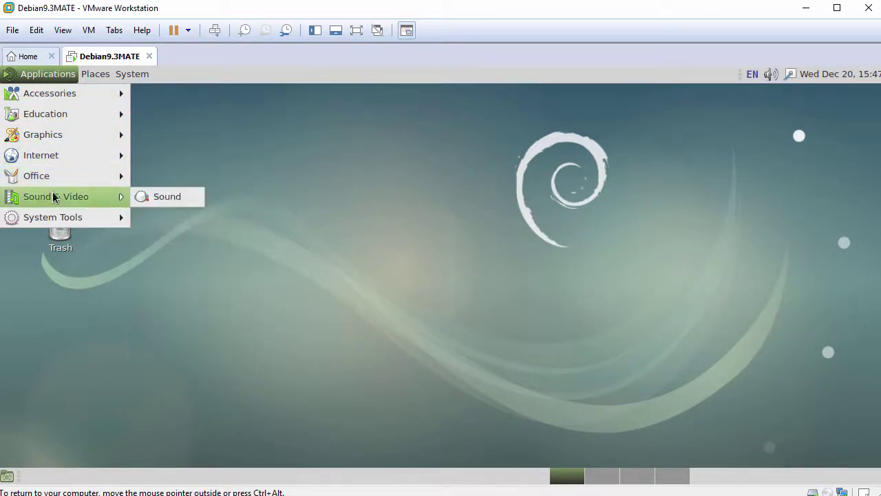
pyautogui.moveTo(54, 219)
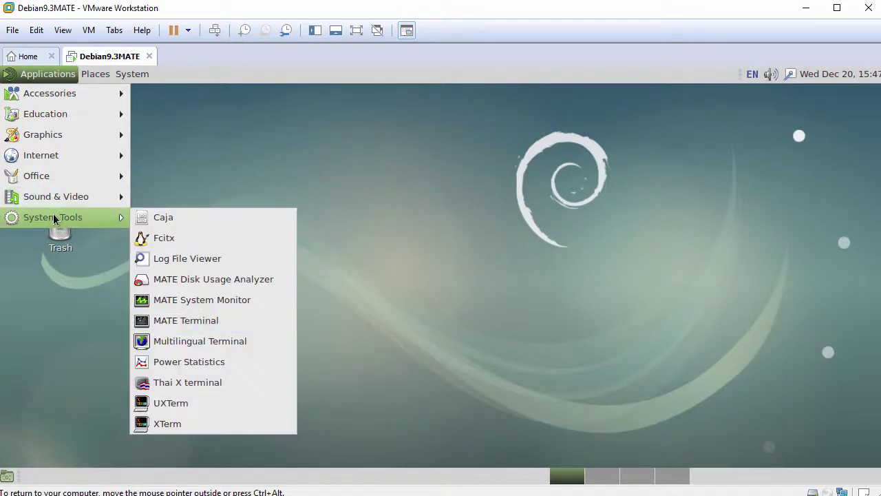
pyautogui.moveTo(97, 78)
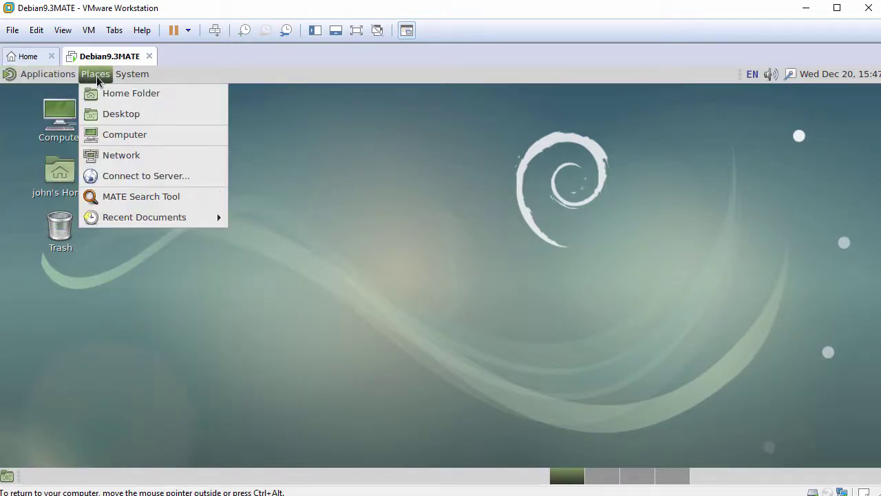
# - Display the About MATE information to check the desktop environment's version and close it
pyautogui.moveTo(133, 77)
pyautogui.moveTo(141, 102)
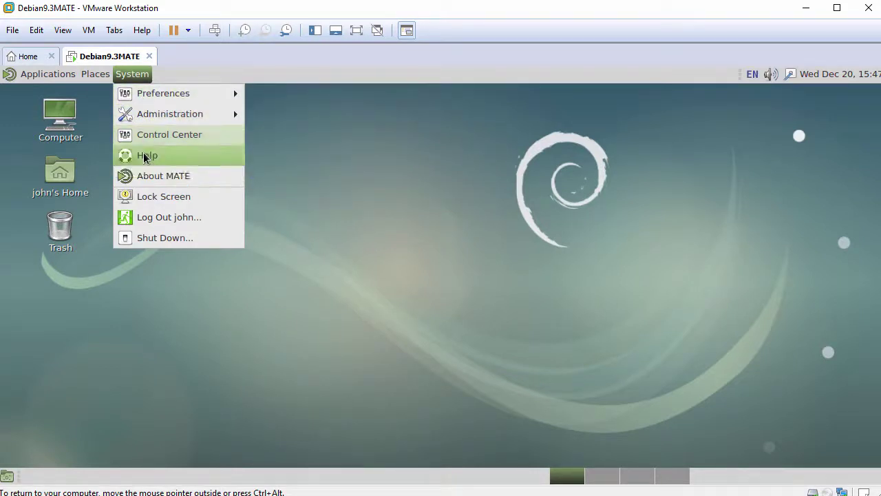
pyautogui.click(141, 174)
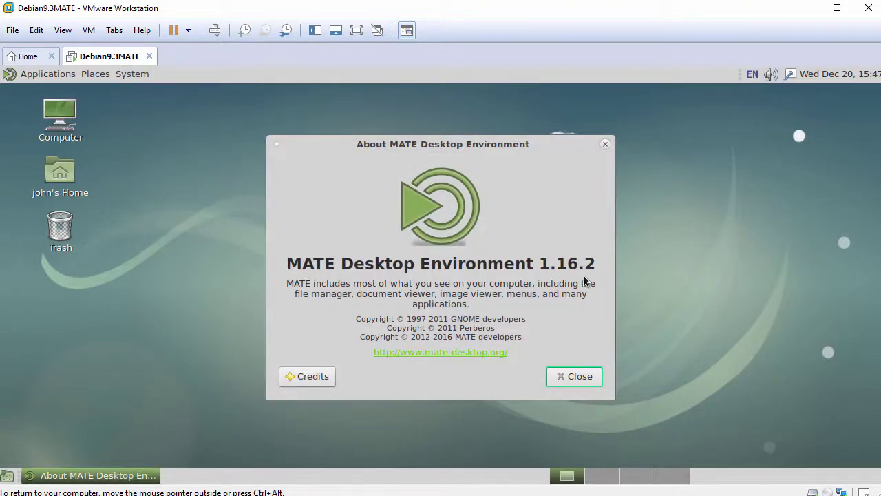
pyautogui.click(579, 376)
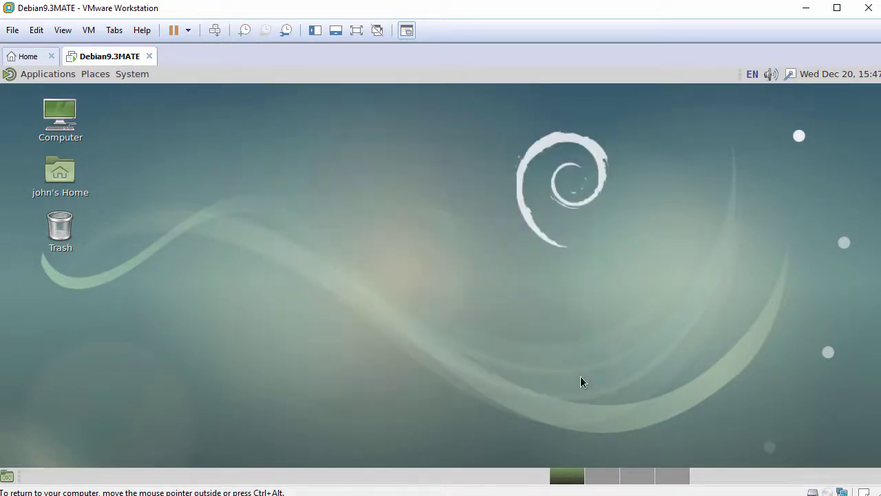
# - Display the guest's shutdown options, cancel without shutting down and release the input back to the host
pyautogui.click(132, 74)
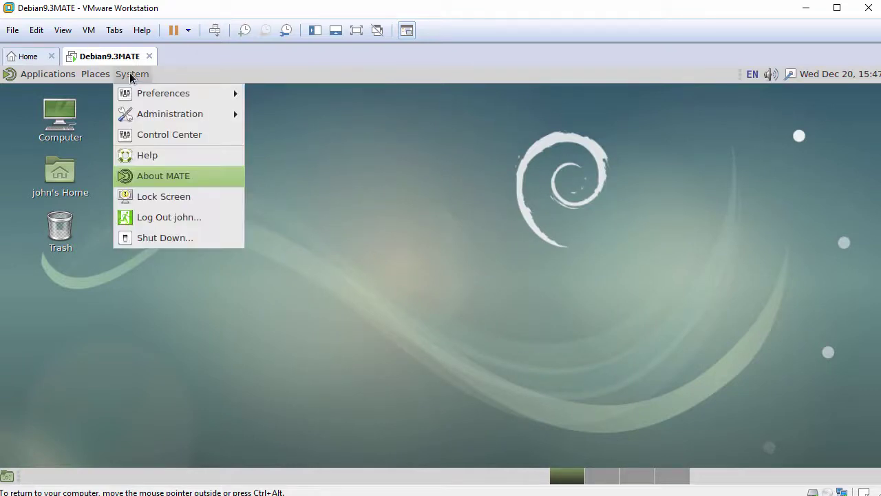
pyautogui.click(142, 236)
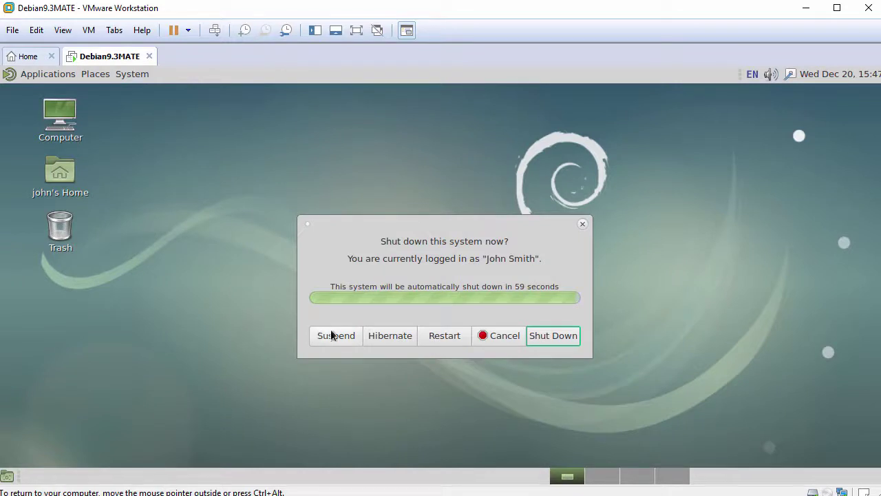
pyautogui.click(500, 342)
pyautogui.hotkey('ctrl', 'alt')
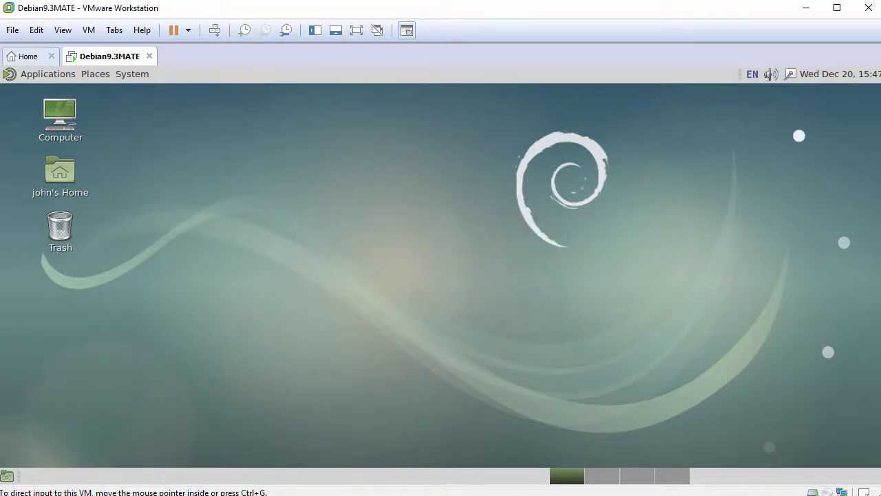